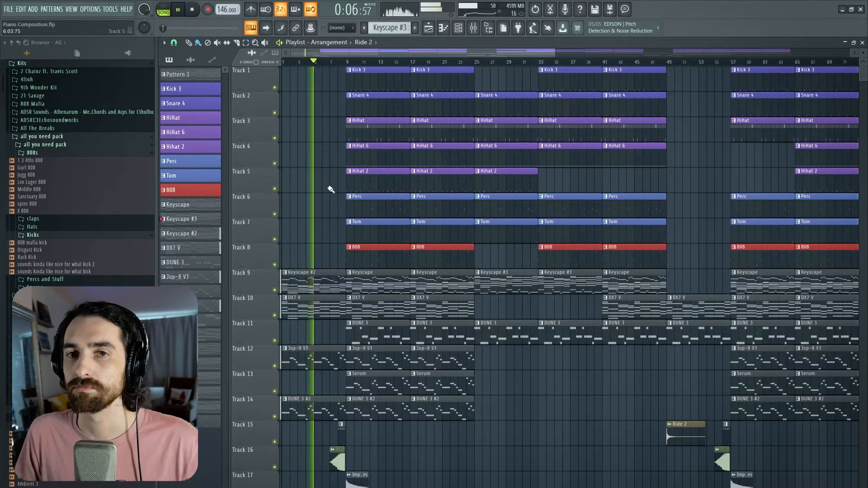
Look over the arrangement's tracks in the playlist during playback and stop the song
{"action": "scroll", "coordinate": [331, 190], "scroll_direction": "down", "scroll_amount": 1}
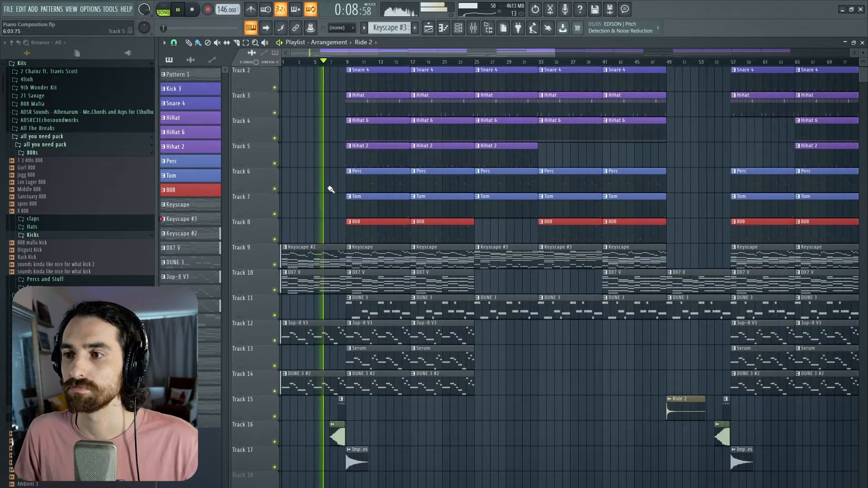
{"action": "scroll", "coordinate": [331, 190], "scroll_direction": "down", "scroll_amount": 1}
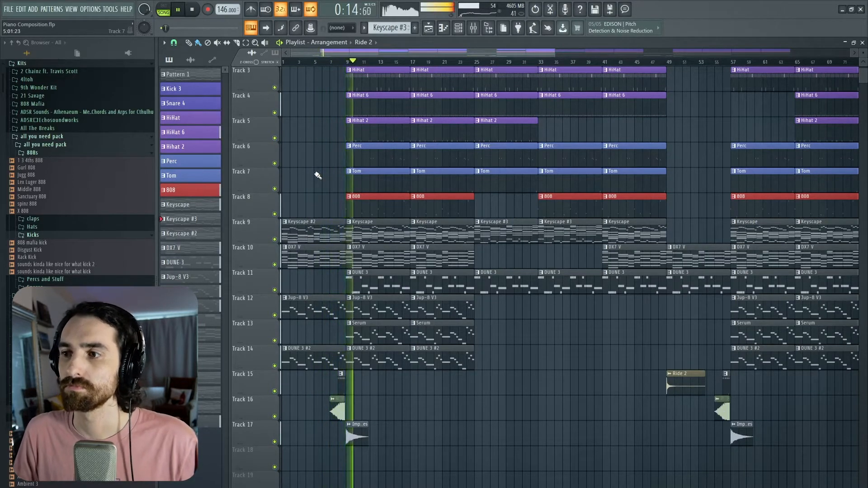
{"action": "scroll", "coordinate": [467, 219], "scroll_direction": "up", "scroll_amount": 2}
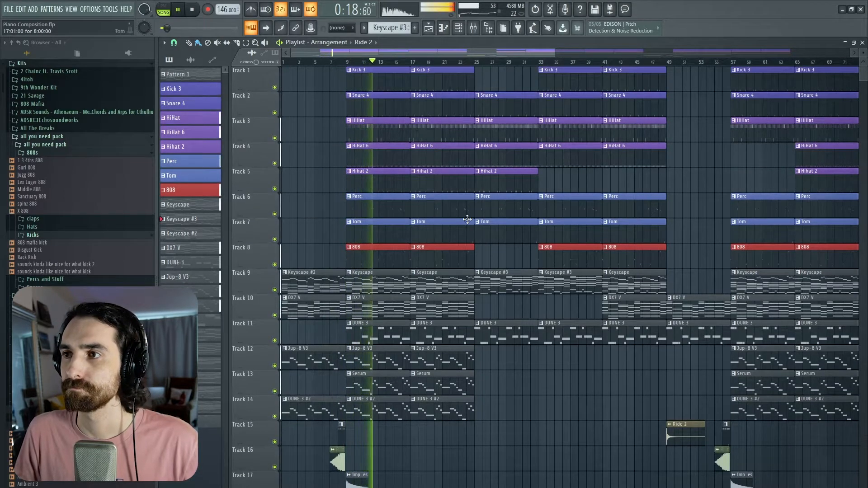
{"action": "key", "text": "space"}
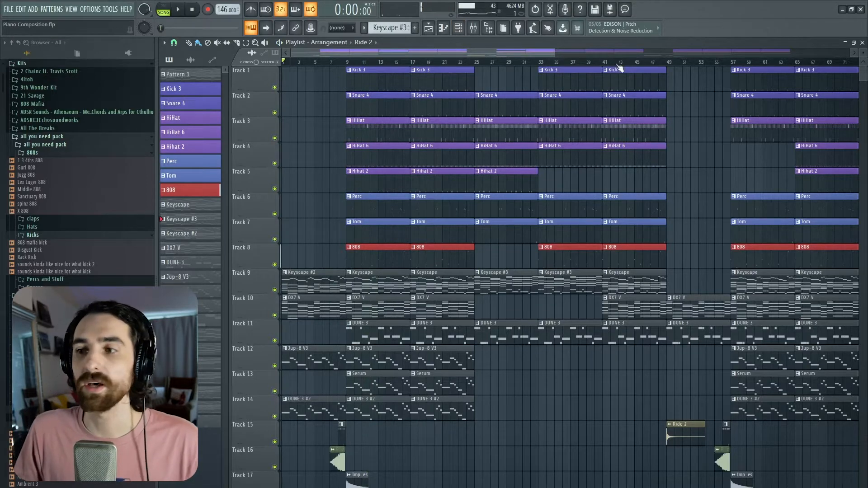
Show the whole Keyscape #3 pattern in the Keyscape channel's piano roll, with pattern mode active, and examine its notes
{"action": "left_click", "coordinate": [458, 28]}
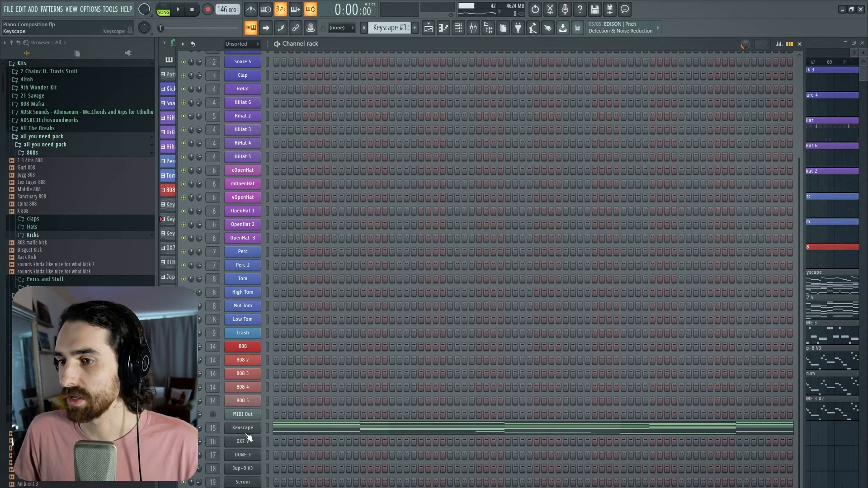
{"action": "key", "text": "l"}
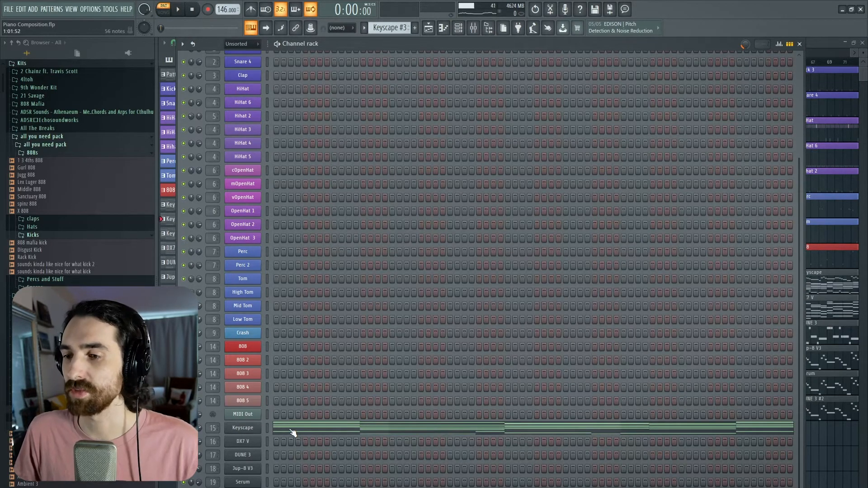
{"action": "left_click", "coordinate": [293, 433]}
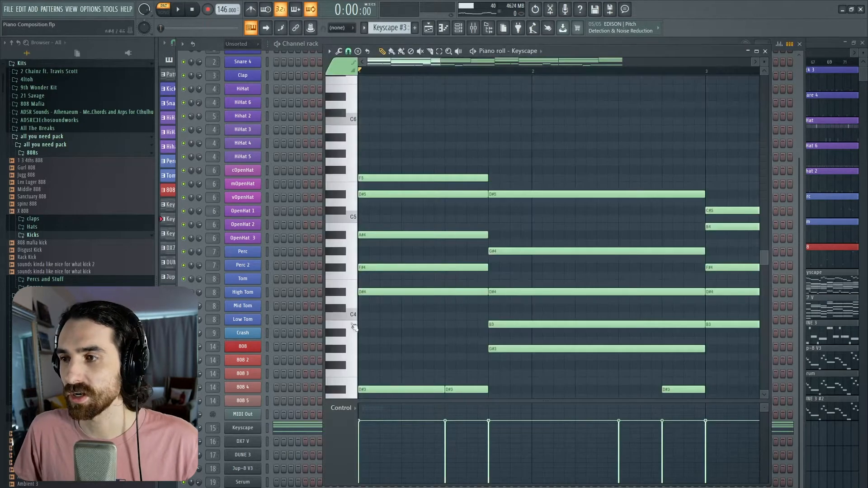
{"action": "left_click_drag", "start_coordinate": [440, 61], "coordinate": [761, 66]}
{"action": "scroll", "coordinate": [512, 267], "scroll_direction": "down", "scroll_amount": 6}
{"action": "scroll", "coordinate": [516, 263], "scroll_direction": "up", "scroll_amount": 4}
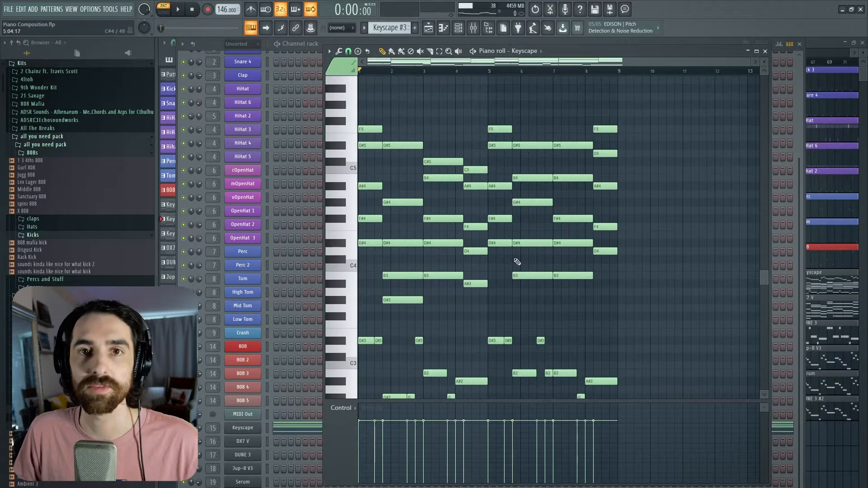
{"action": "scroll", "coordinate": [517, 262], "scroll_direction": "down", "scroll_amount": 3}
{"action": "scroll", "coordinate": [551, 262], "scroll_direction": "up", "scroll_amount": 1}
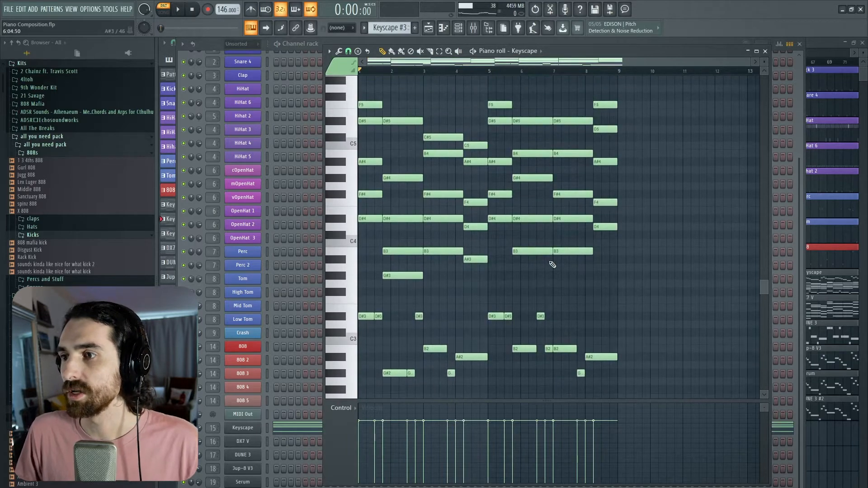
{"action": "scroll", "coordinate": [553, 265], "scroll_direction": "up", "scroll_amount": 6}
{"action": "scroll", "coordinate": [552, 265], "scroll_direction": "down", "scroll_amount": 4}
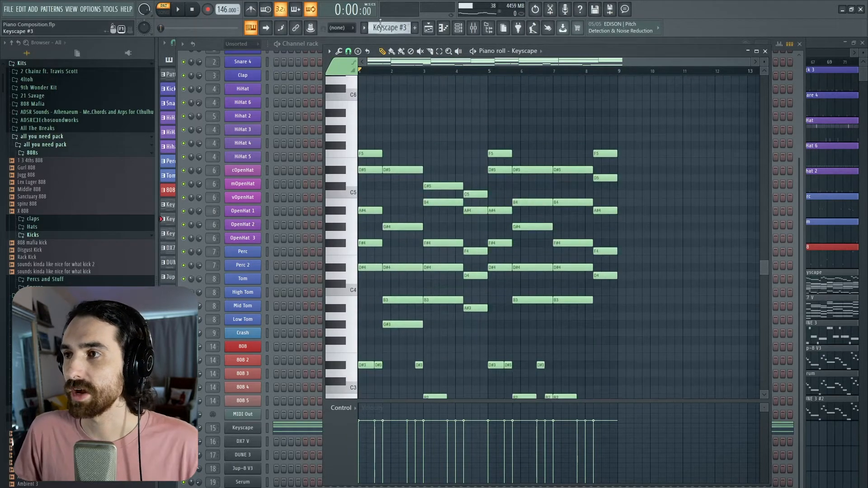
Switch to the Keyscape pattern and examine its bass, chord and melody notes across all octaves
{"action": "left_click_drag", "start_coordinate": [390, 28], "coordinate": [390, 24]}
{"action": "scroll", "coordinate": [521, 217], "scroll_direction": "up", "scroll_amount": 4}
{"action": "scroll", "coordinate": [521, 216], "scroll_direction": "down", "scroll_amount": 9}
{"action": "scroll", "coordinate": [597, 232], "scroll_direction": "up", "scroll_amount": 4}
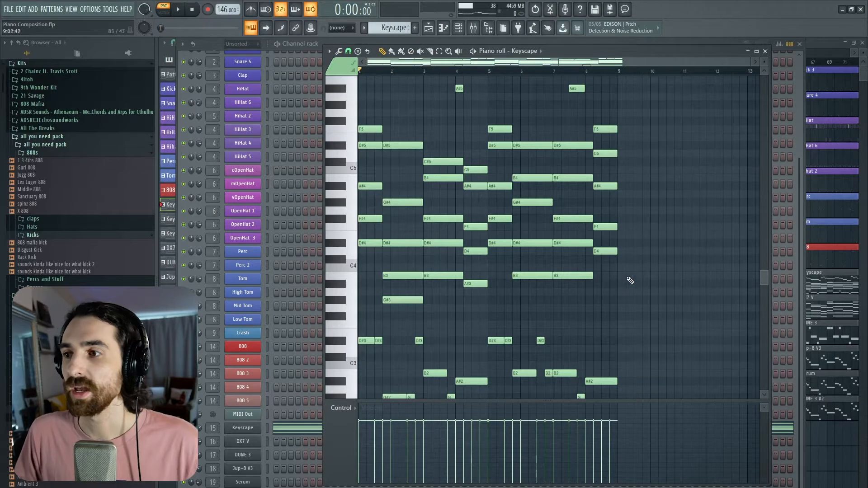
{"action": "scroll", "coordinate": [620, 291], "scroll_direction": "down", "scroll_amount": 5}
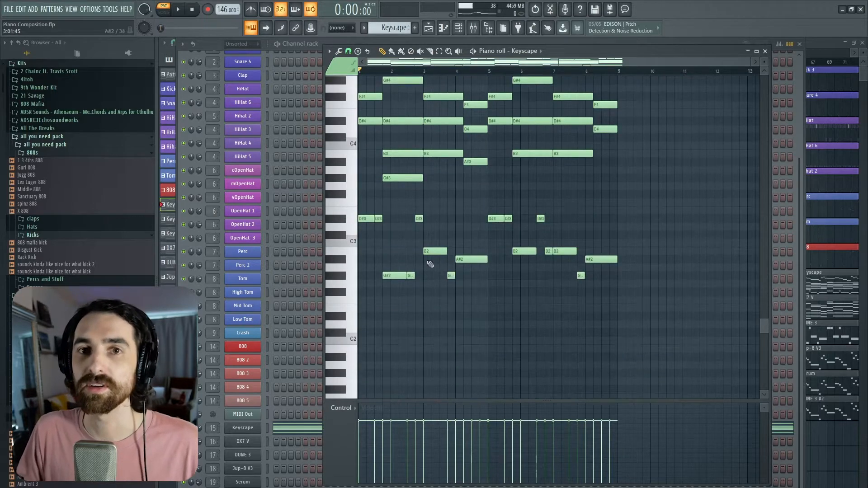
{"action": "scroll", "coordinate": [511, 252], "scroll_direction": "up", "scroll_amount": 2}
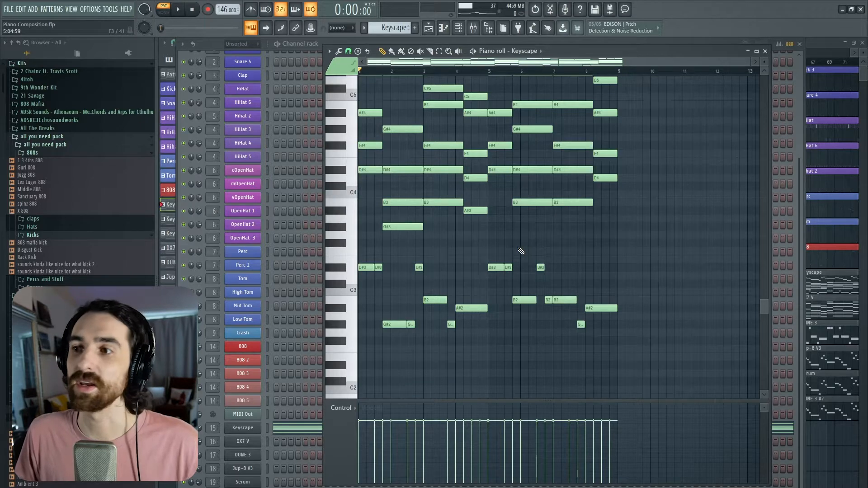
{"action": "scroll", "coordinate": [597, 274], "scroll_direction": "up", "scroll_amount": 4}
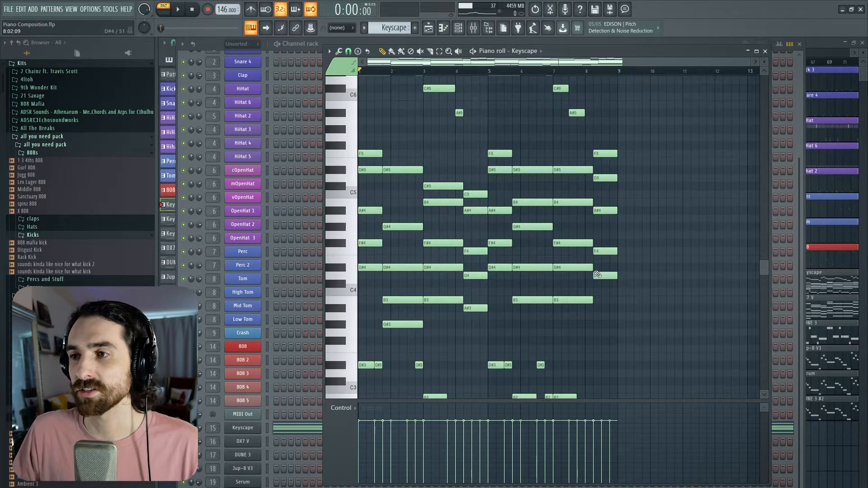
{"action": "scroll", "coordinate": [545, 285], "scroll_direction": "down", "scroll_amount": 5}
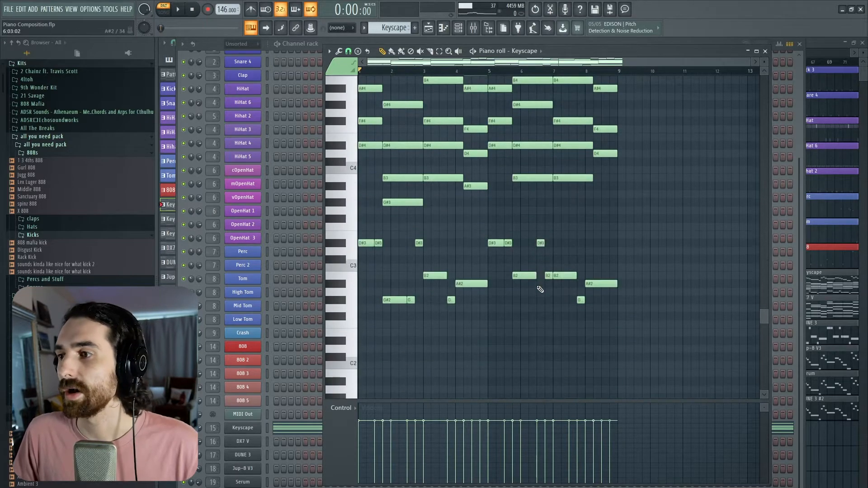
{"action": "scroll", "coordinate": [540, 261], "scroll_direction": "up", "scroll_amount": 8}
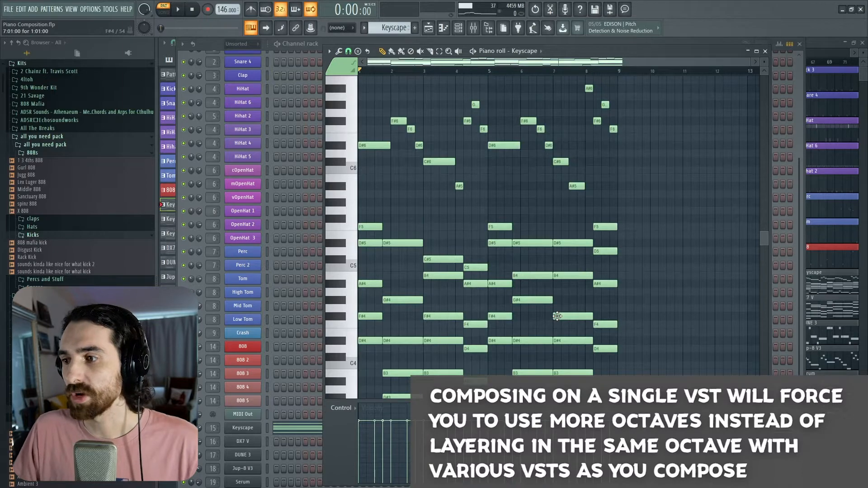
{"action": "scroll", "coordinate": [493, 248], "scroll_direction": "down", "scroll_amount": 6}
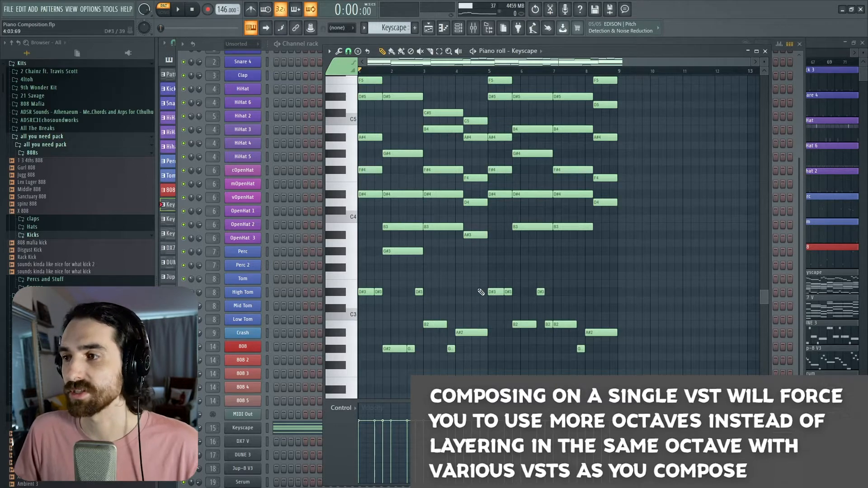
{"action": "scroll", "coordinate": [543, 305], "scroll_direction": "up", "scroll_amount": 2}
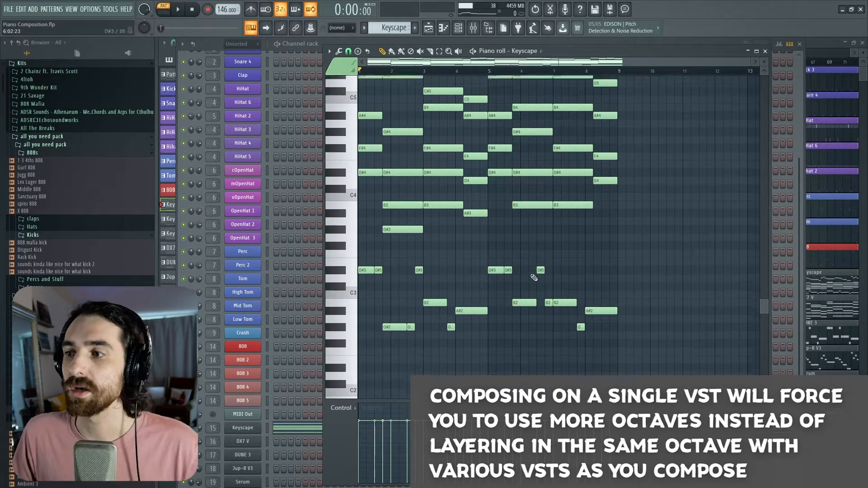
{"action": "scroll", "coordinate": [568, 297], "scroll_direction": "up", "scroll_amount": 7}
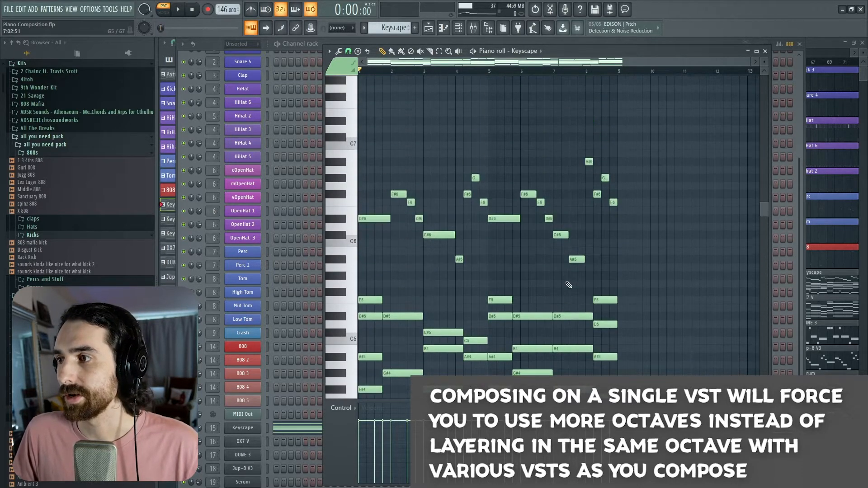
{"action": "scroll", "coordinate": [569, 285], "scroll_direction": "down", "scroll_amount": 10}
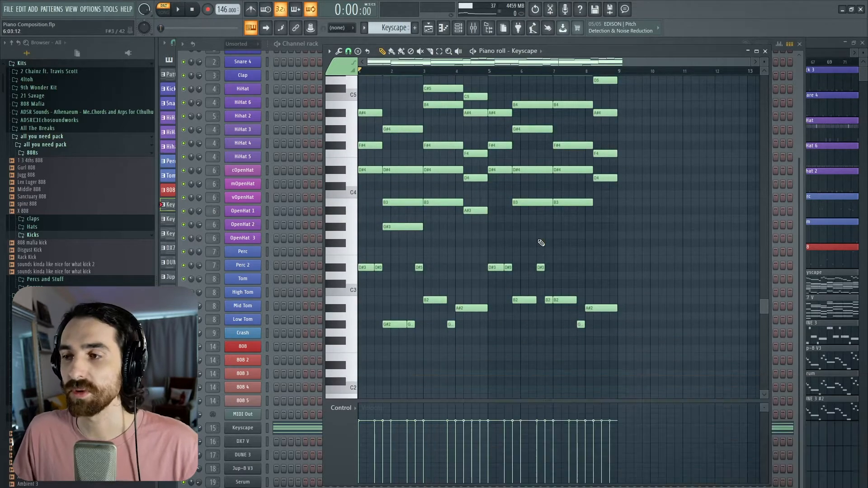
Play the Keyscape pattern, following its notes from the bass up to the melody, and stop playback
{"action": "key", "text": "space"}
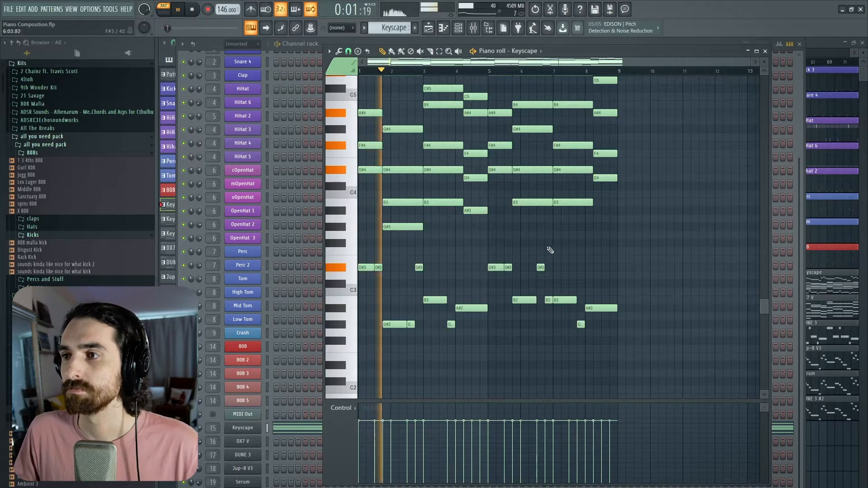
{"action": "scroll", "coordinate": [574, 252], "scroll_direction": "up", "scroll_amount": 2}
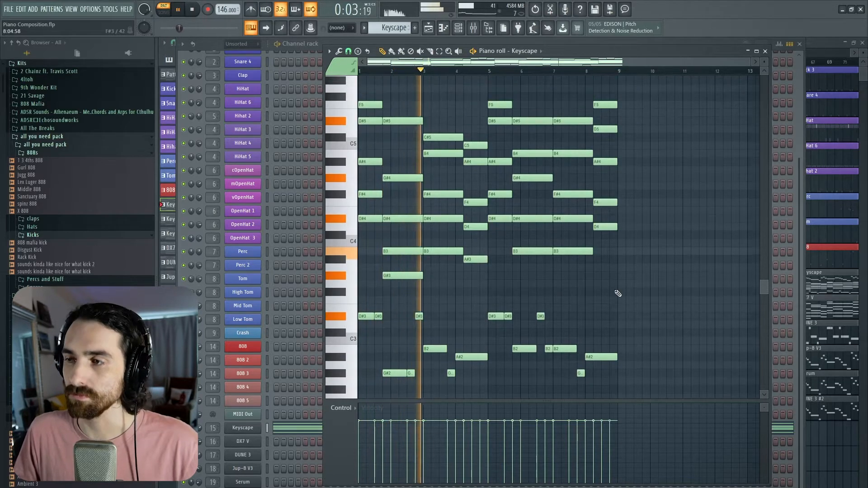
{"action": "scroll", "coordinate": [615, 293], "scroll_direction": "up", "scroll_amount": 1}
{"action": "scroll", "coordinate": [619, 294], "scroll_direction": "up", "scroll_amount": 2}
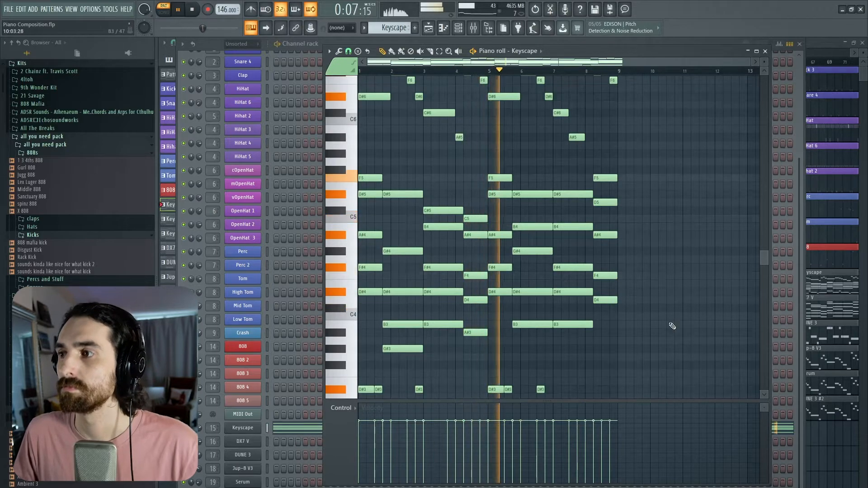
{"action": "scroll", "coordinate": [670, 324], "scroll_direction": "up", "scroll_amount": 3}
{"action": "scroll", "coordinate": [670, 326], "scroll_direction": "down", "scroll_amount": 3}
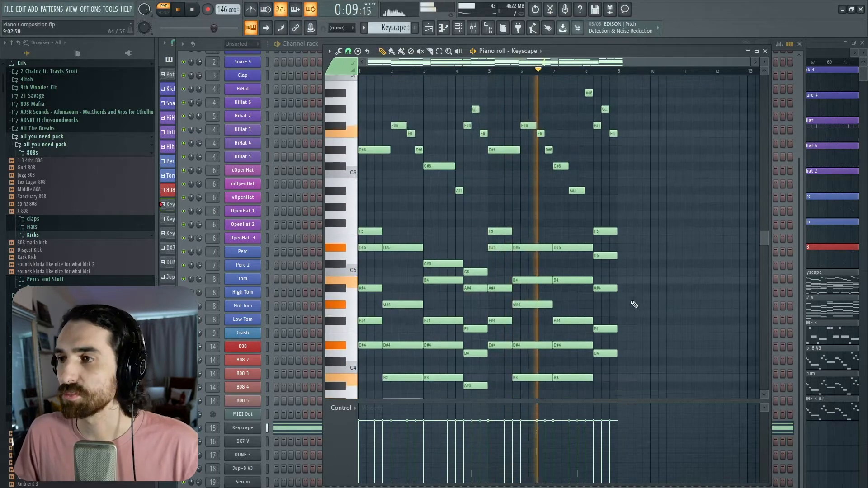
{"action": "scroll", "coordinate": [592, 285], "scroll_direction": "down", "scroll_amount": 3}
{"action": "scroll", "coordinate": [592, 285], "scroll_direction": "up", "scroll_amount": 1}
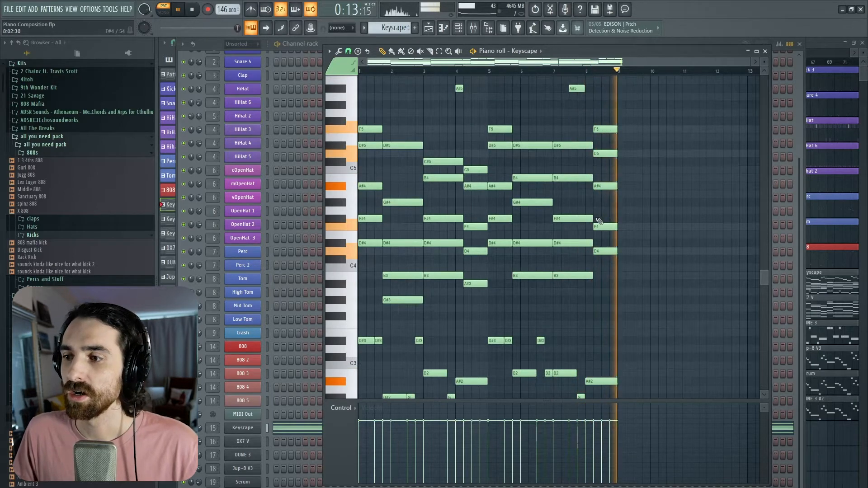
{"action": "scroll", "coordinate": [387, 306], "scroll_direction": "up", "scroll_amount": 4}
{"action": "scroll", "coordinate": [564, 303], "scroll_direction": "up", "scroll_amount": 1}
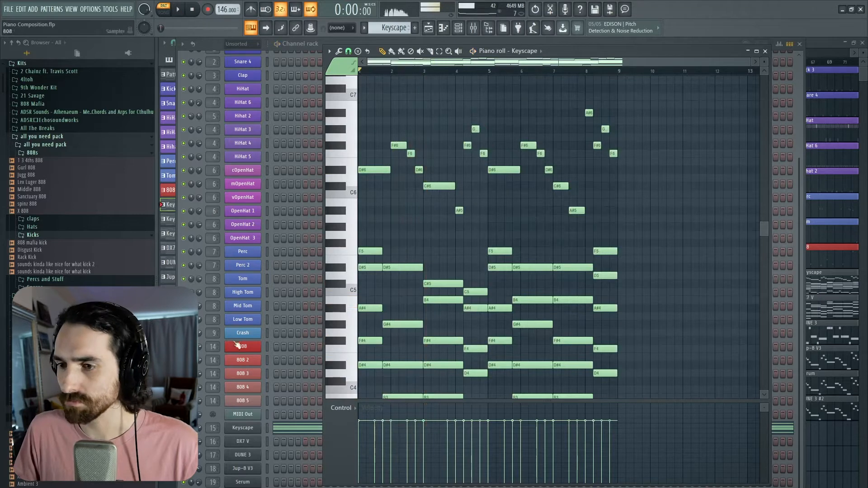
{"action": "key", "text": "space"}
Select Pattern 18 and bring its Keyscape notes into view in the piano roll
{"action": "key", "text": "F5"}
{"action": "left_click", "coordinate": [183, 292]}
{"action": "left_click", "coordinate": [183, 320]}
{"action": "double_click", "coordinate": [183, 320]}
{"action": "scroll", "coordinate": [463, 275], "scroll_direction": "down", "scroll_amount": 5}
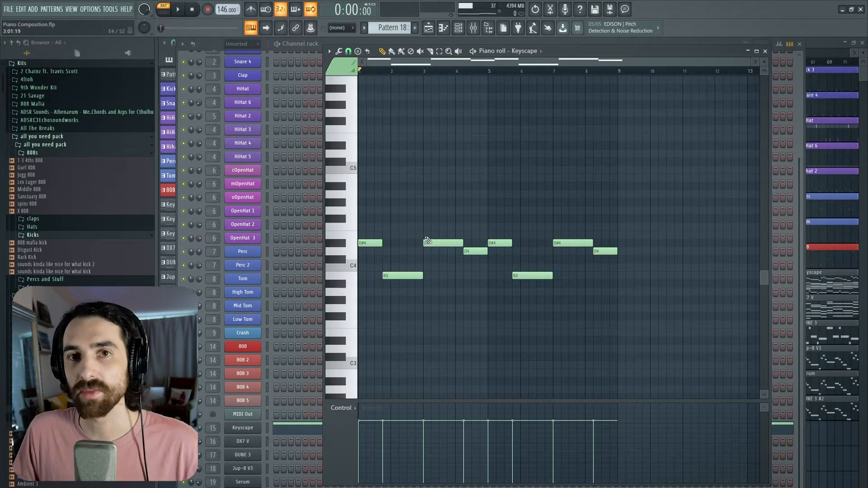
{"action": "scroll", "coordinate": [485, 288], "scroll_direction": "up", "scroll_amount": 1}
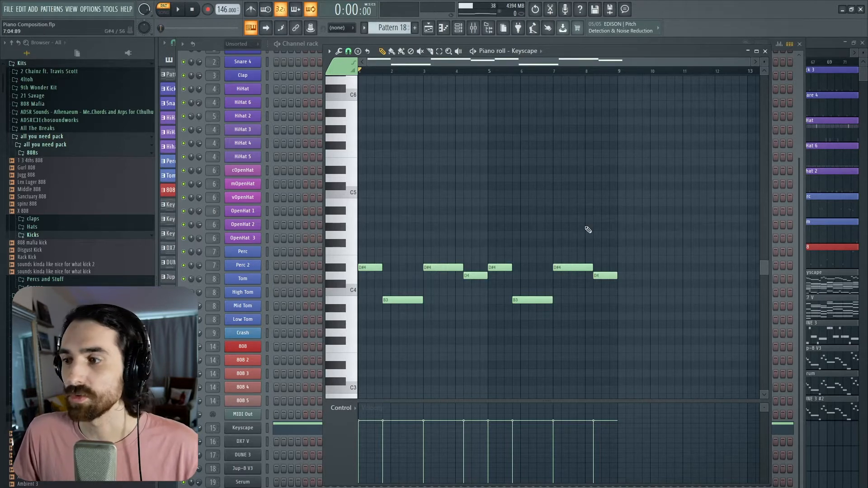
Listen to Pattern 18's single-note line, stop playback and examine its notes in the piano roll
{"action": "key", "text": "space"}
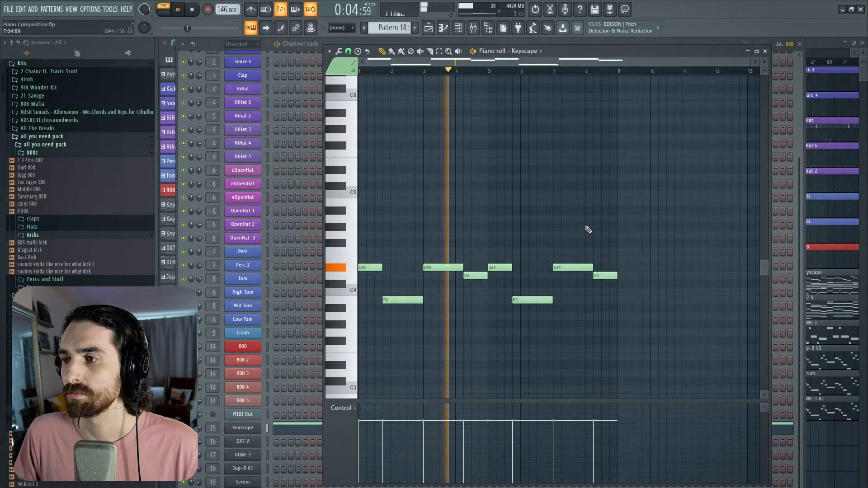
{"action": "key", "text": "space"}
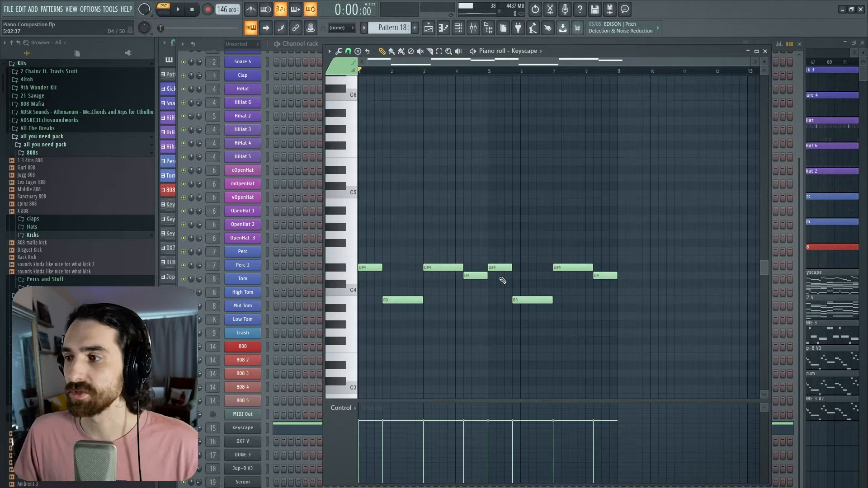
{"action": "scroll", "coordinate": [511, 259], "scroll_direction": "down", "scroll_amount": 2}
{"action": "scroll", "coordinate": [512, 256], "scroll_direction": "up", "scroll_amount": 2}
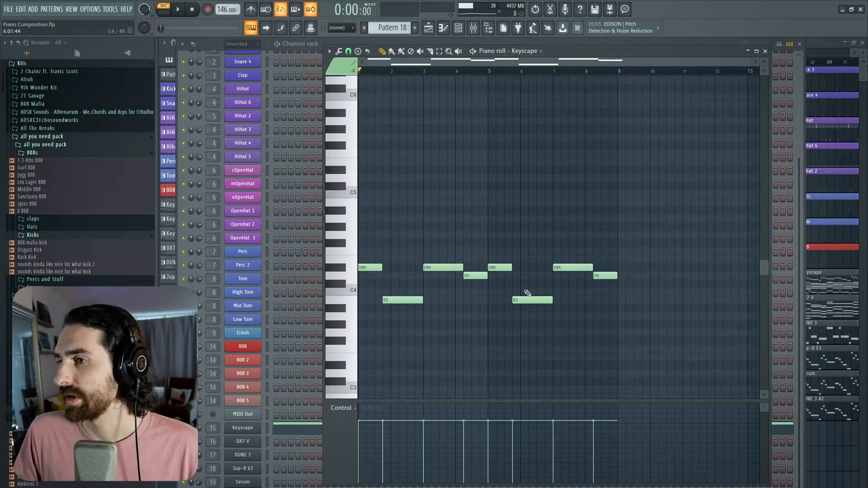
{"action": "scroll", "coordinate": [450, 309], "scroll_direction": "up", "scroll_amount": 1}
{"action": "scroll", "coordinate": [450, 309], "scroll_direction": "down", "scroll_amount": 2}
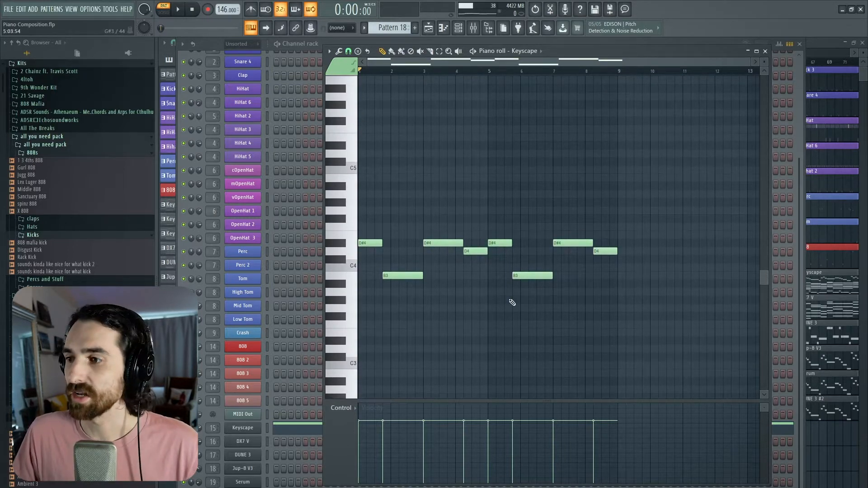
{"action": "scroll", "coordinate": [493, 312], "scroll_direction": "up", "scroll_amount": 1}
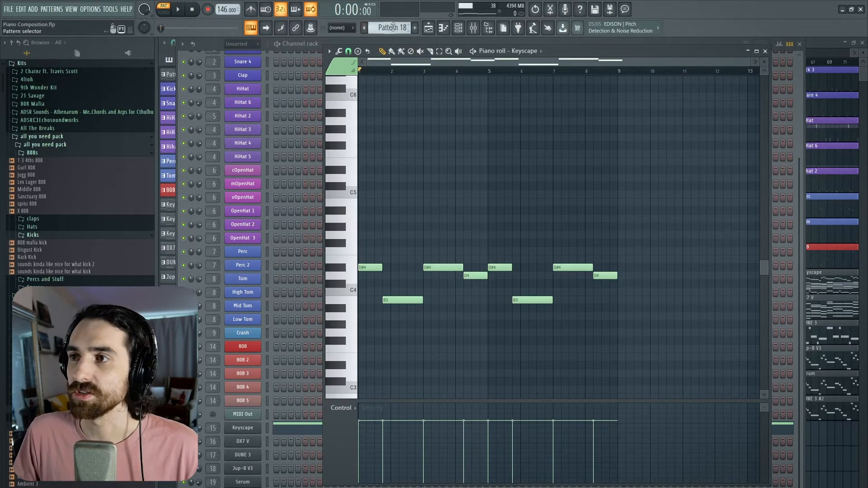
Switch to Pattern 19 and view its chord notes in the Keyscape piano roll
{"action": "scroll", "coordinate": [389, 27], "scroll_direction": "down", "scroll_amount": 1}
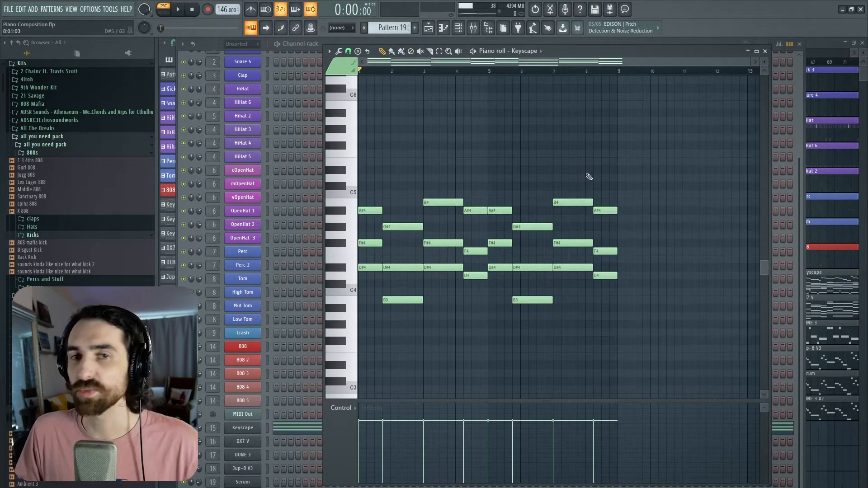
{"action": "scroll", "coordinate": [518, 153], "scroll_direction": "up", "scroll_amount": 1}
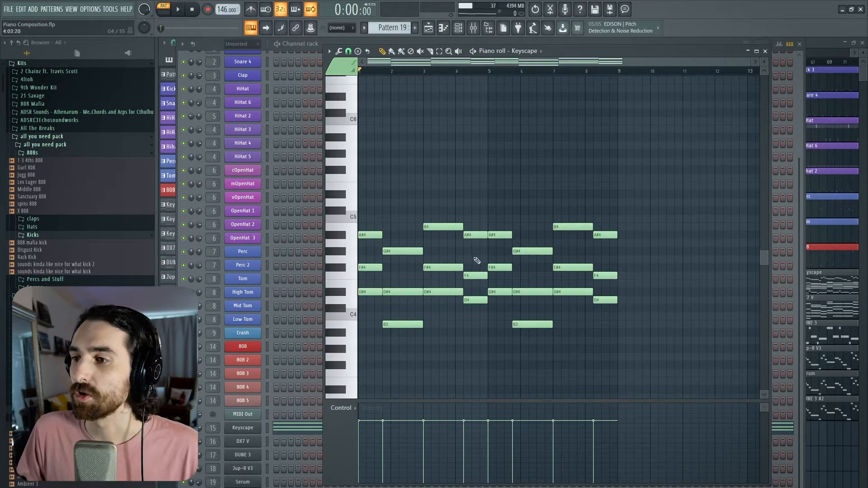
Stack one-bar notes of the C major scale from C6 up to C7 at bar 1, above the Pattern 19 chords
{"action": "scroll", "coordinate": [460, 302], "scroll_direction": "up", "scroll_amount": 4}
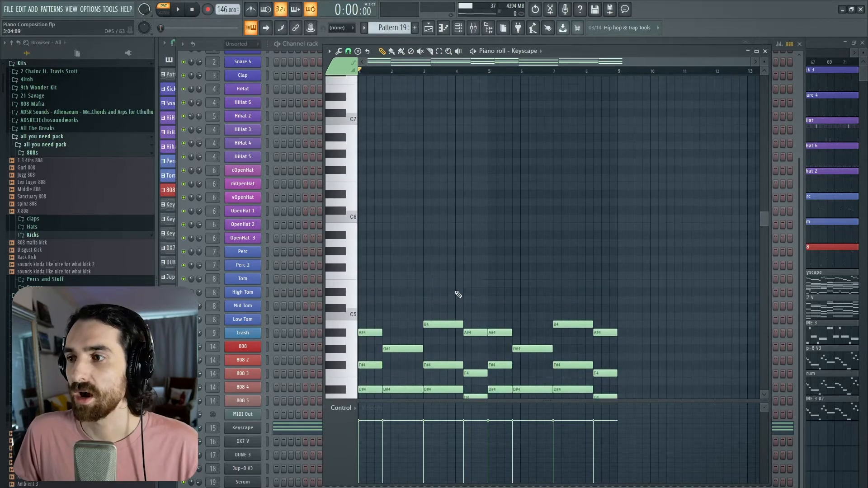
{"action": "scroll", "coordinate": [458, 294], "scroll_direction": "up", "scroll_amount": 2}
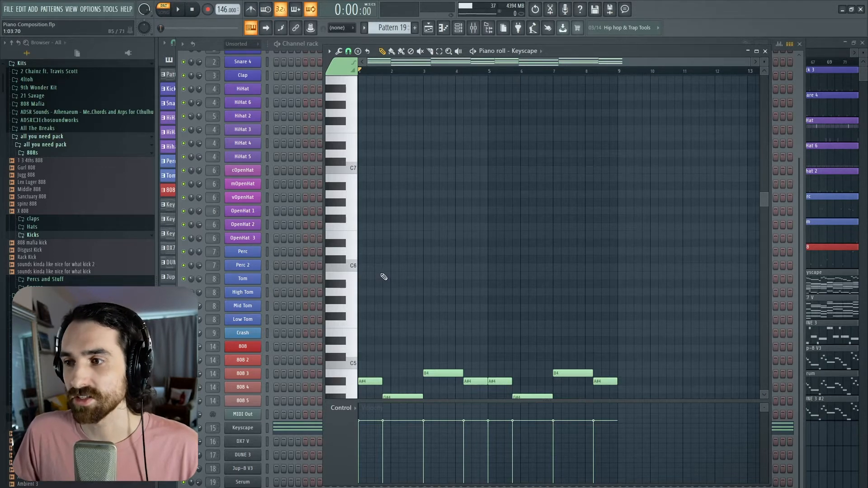
{"action": "left_click", "coordinate": [362, 267]}
{"action": "left_click_drag", "start_coordinate": [362, 266], "coordinate": [378, 256]}
{"action": "left_click", "coordinate": [368, 235]}
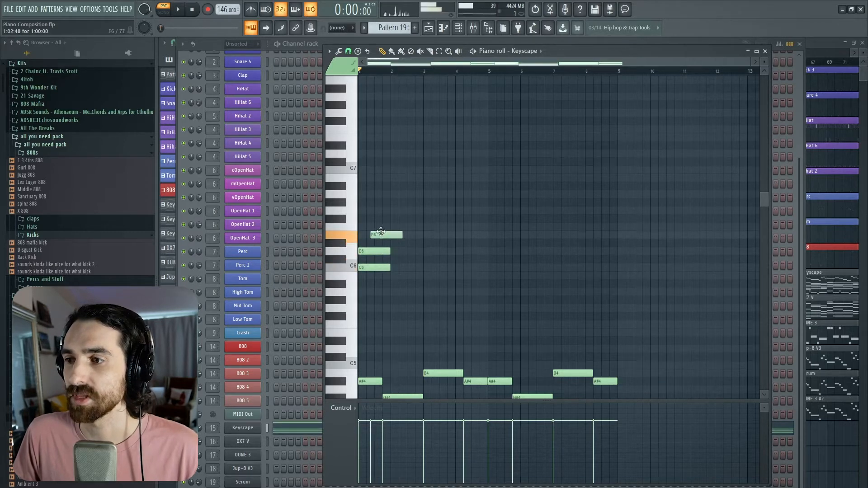
{"action": "left_click", "coordinate": [367, 226]}
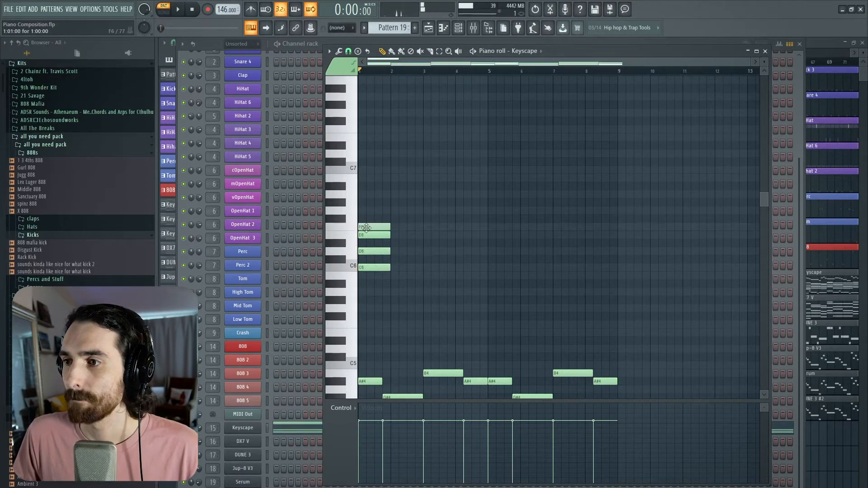
{"action": "left_click", "coordinate": [365, 211]}
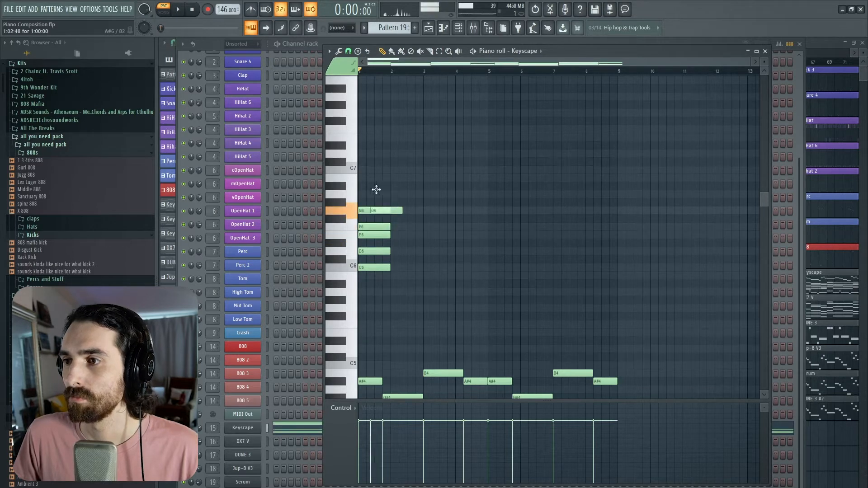
{"action": "left_click", "coordinate": [375, 194]}
{"action": "left_click", "coordinate": [363, 178]}
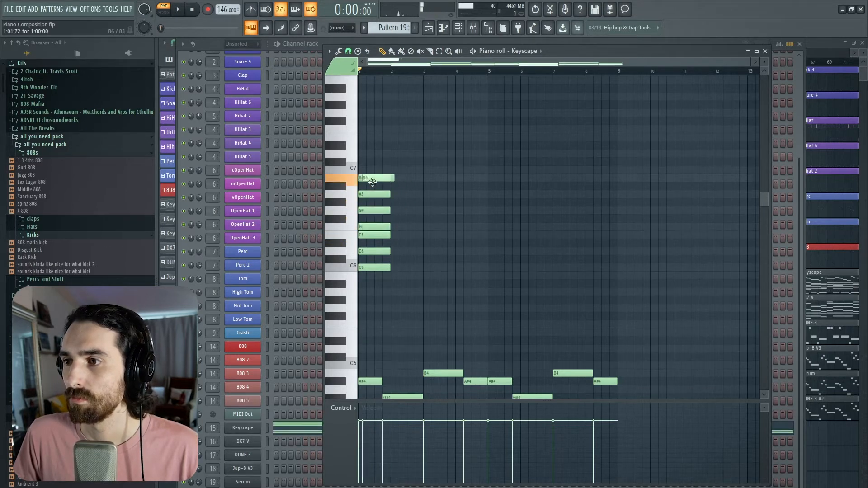
{"action": "left_click", "coordinate": [366, 170]}
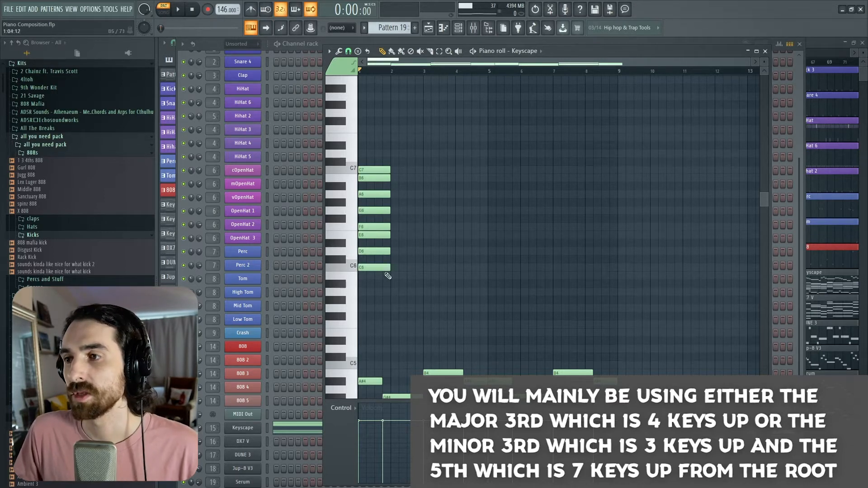
Lower the scale's third, E6, by one semitone to D#6
{"action": "left_click", "coordinate": [411, 240], "text": "ctrl"}
{"action": "left_click_drag", "start_coordinate": [411, 240], "coordinate": [362, 242]}
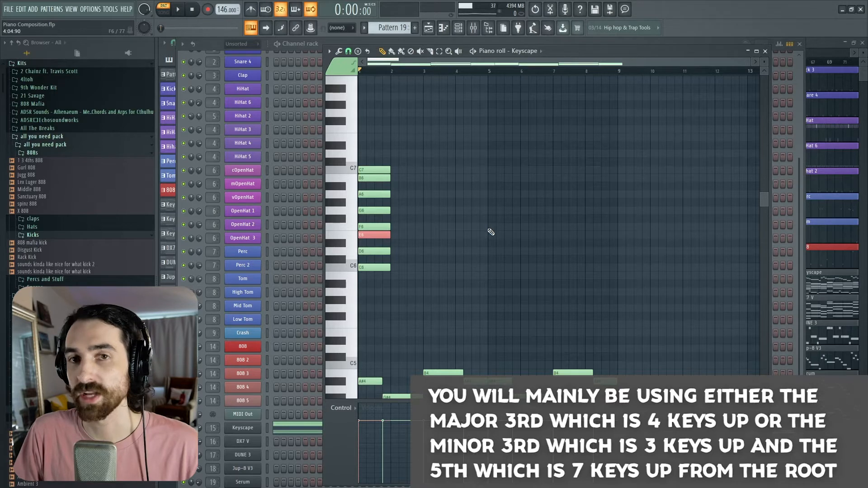
{"action": "key", "text": "Down"}
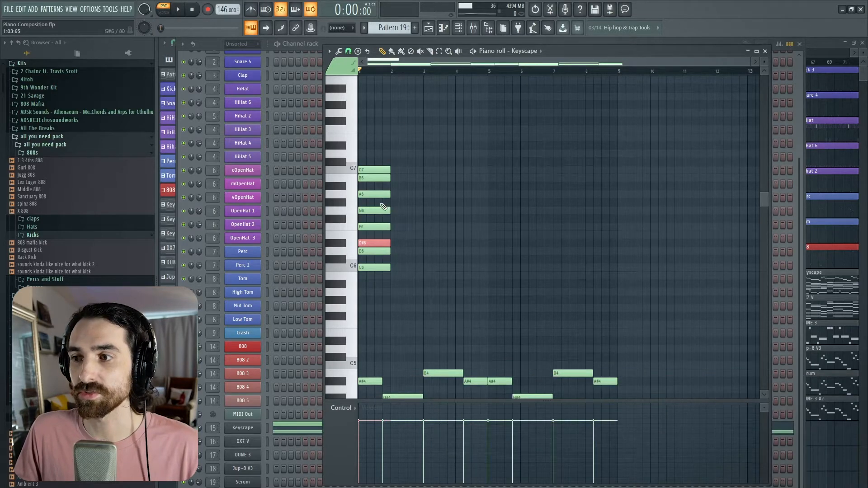
Delete the stacked scale notes at bar 1 and return to the Pattern 19 chords
{"action": "left_click_drag", "start_coordinate": [378, 163], "coordinate": [365, 317]}
{"action": "scroll", "coordinate": [366, 321], "scroll_direction": "down", "scroll_amount": 9}
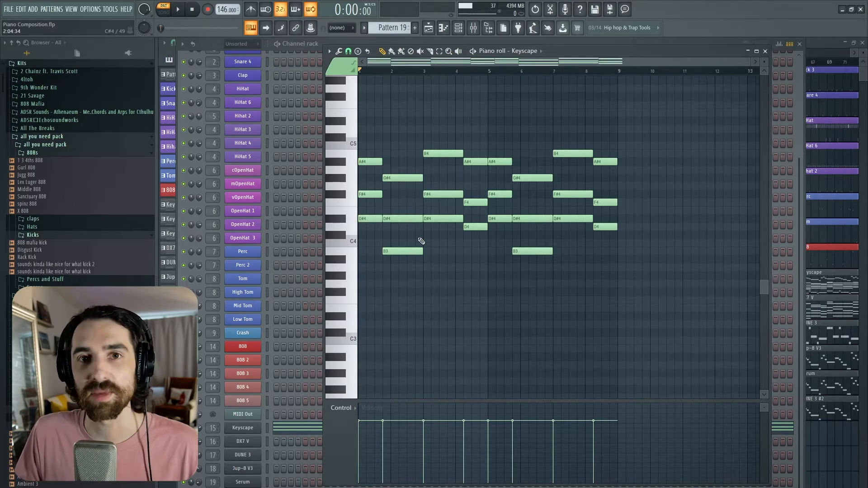
{"action": "scroll", "coordinate": [408, 229], "scroll_direction": "up", "scroll_amount": 3}
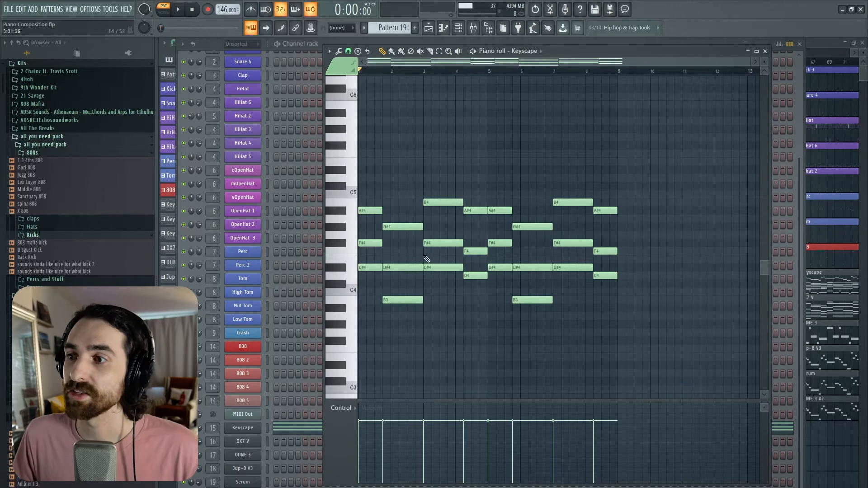
{"action": "scroll", "coordinate": [408, 242], "scroll_direction": "down", "scroll_amount": 1}
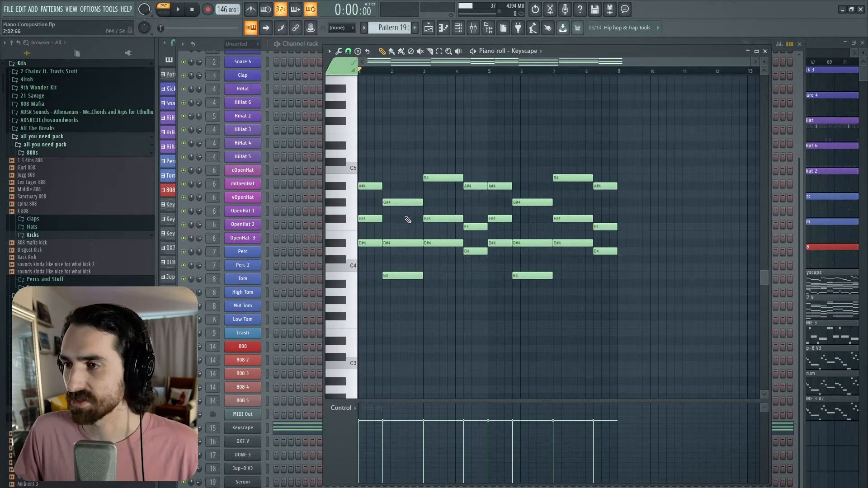
Move the second chord's G#4 note down an octave and back up, and try it one semitone lower before restoring it
{"action": "left_click", "coordinate": [405, 202]}
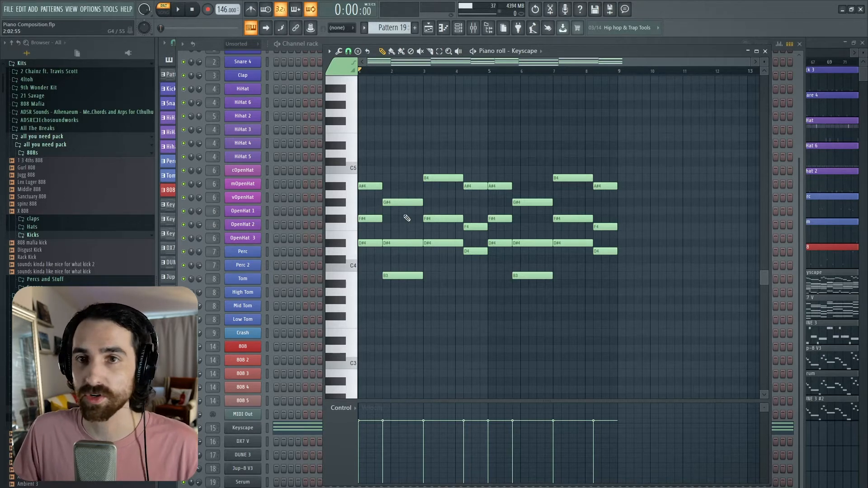
{"action": "left_click_drag", "start_coordinate": [405, 218], "coordinate": [409, 193]}
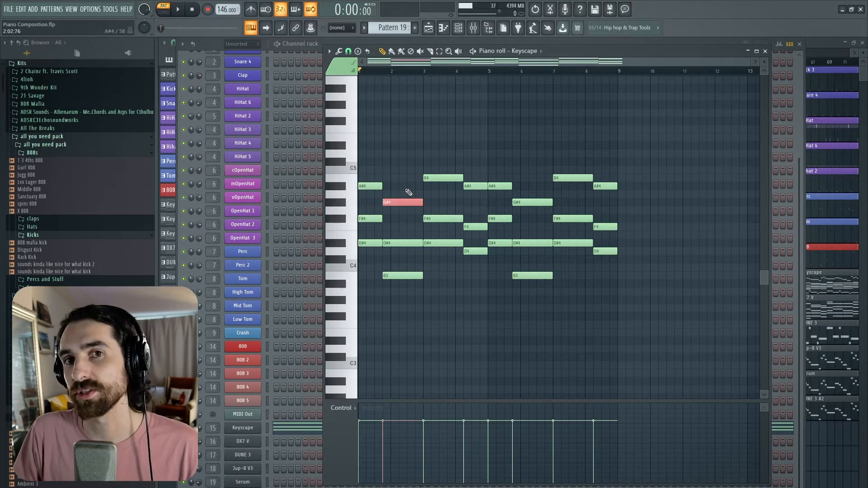
{"action": "key", "text": "ctrl+Down"}
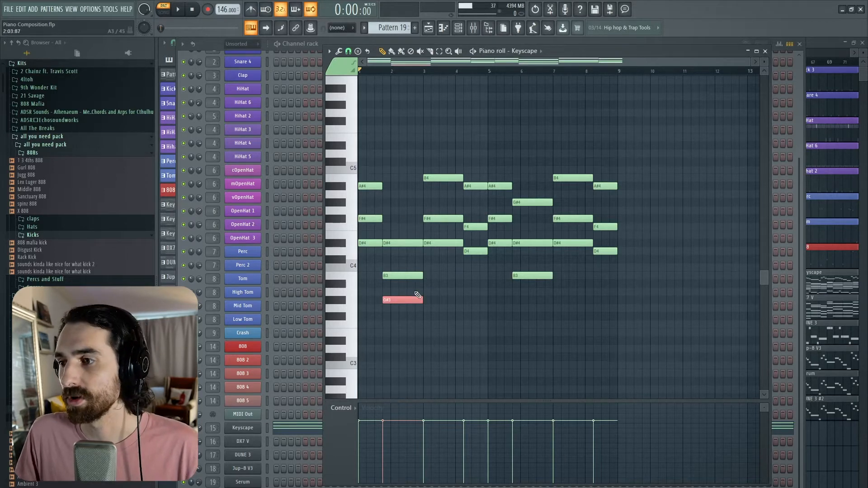
{"action": "key", "text": "ctrl+Up"}
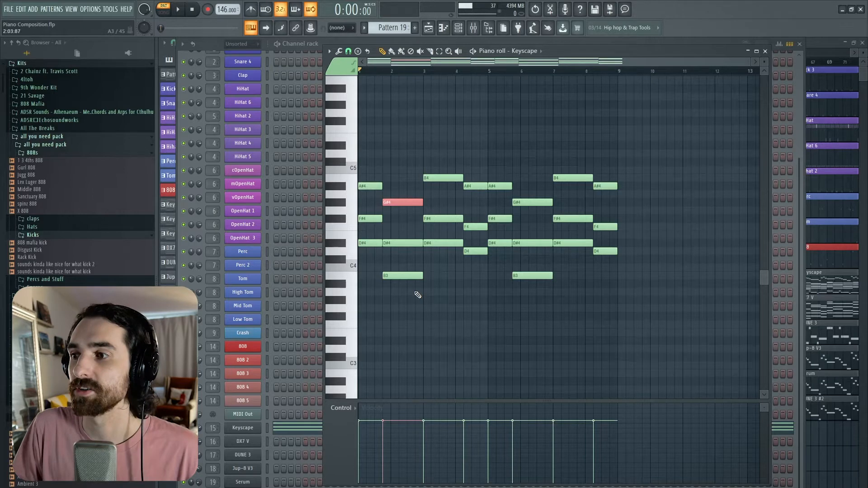
{"action": "key", "text": "Down"}
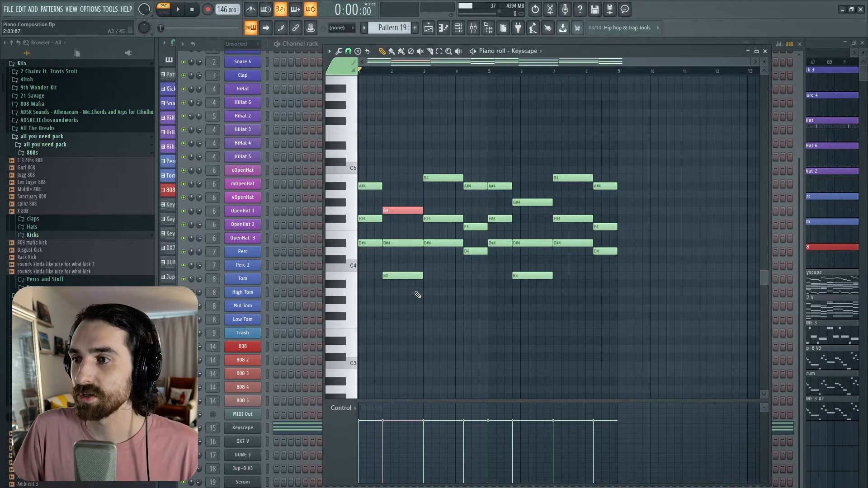
{"action": "key", "text": "Up"}
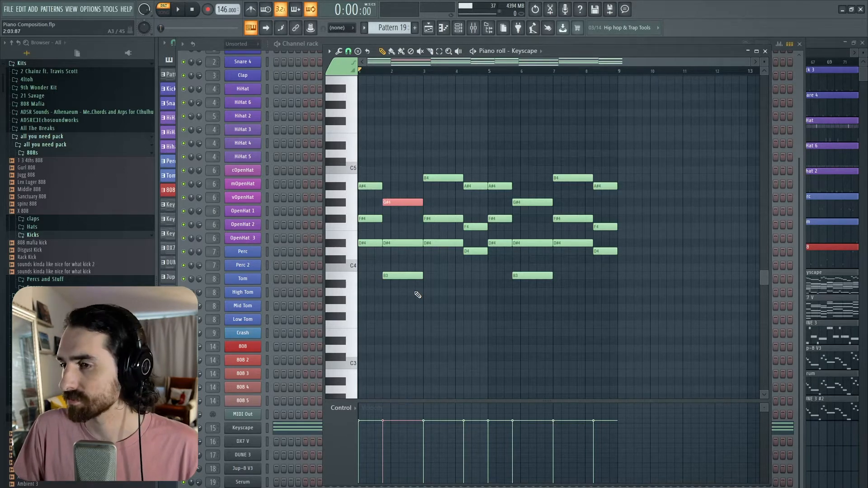
Compare the second chord by ear with its top note at G#4 and an octave lower at G#3, leaving it at G#4
{"action": "key", "text": "ctrl+Down"}
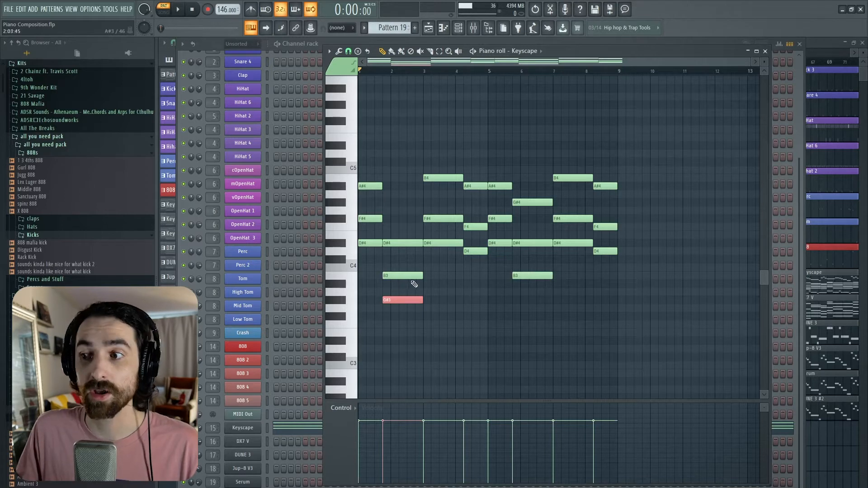
{"action": "key", "text": "ctrl+Up"}
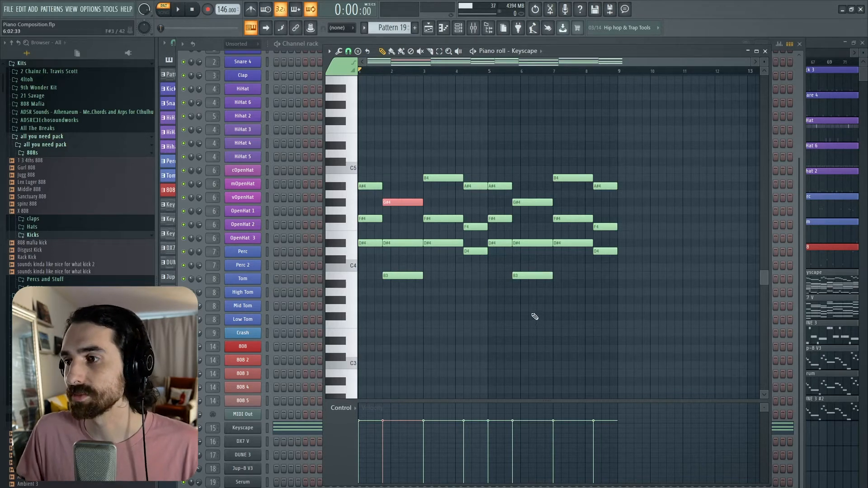
{"action": "right_click", "coordinate": [404, 170], "text": "alt"}
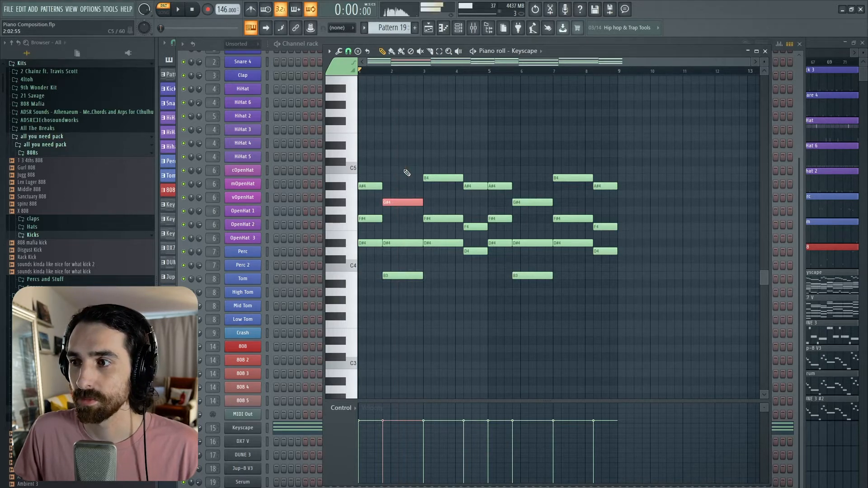
{"action": "right_click", "coordinate": [404, 170], "text": "alt"}
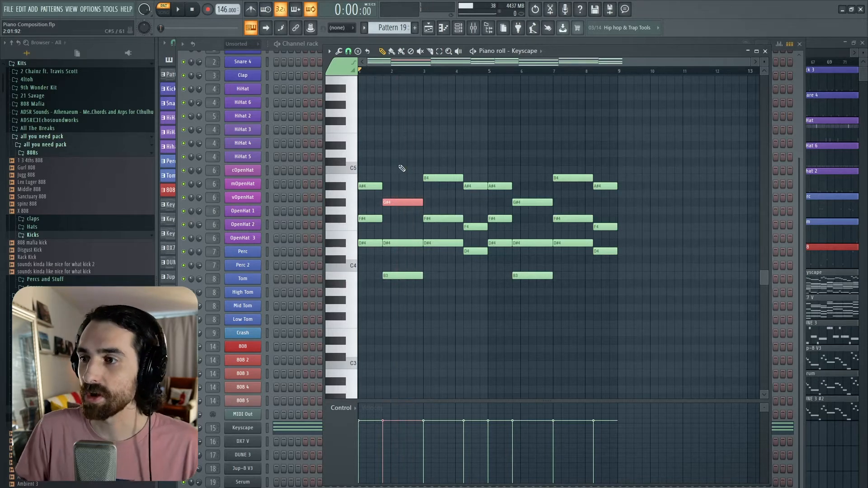
{"action": "key", "text": "ctrl+Down"}
{"action": "right_click", "coordinate": [402, 169], "text": "alt"}
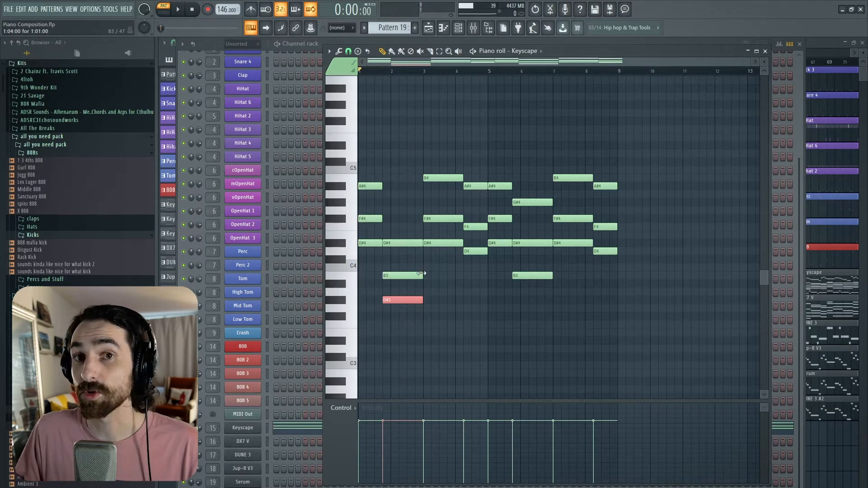
{"action": "left_click_drag", "start_coordinate": [407, 336], "coordinate": [401, 299], "text": "ctrl"}
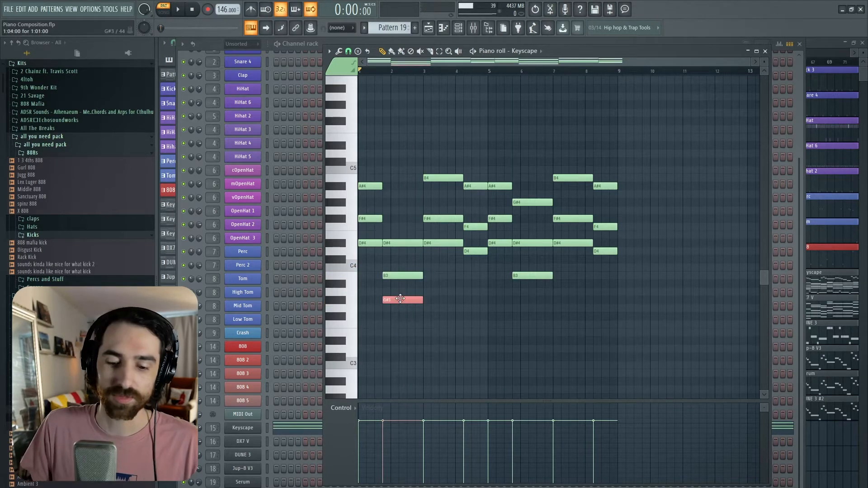
{"action": "key", "text": "ctrl+Up"}
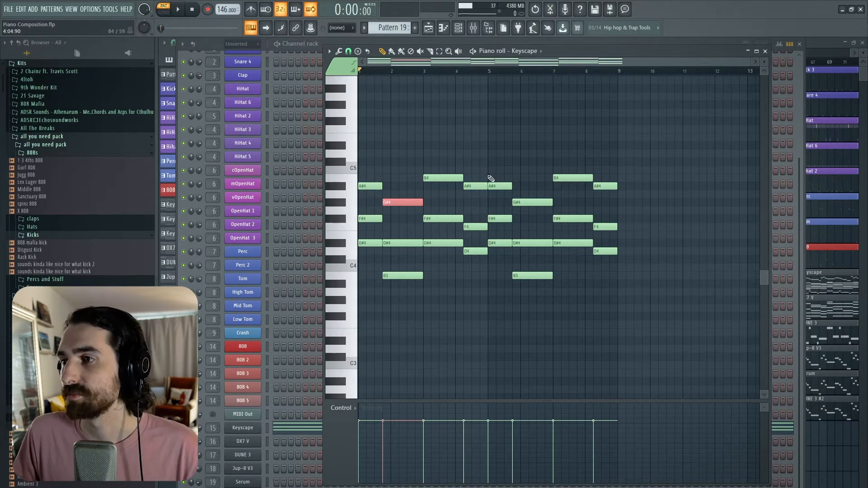
Listen to Pattern 19's chords, stop playback and switch to Pattern 20
{"action": "key", "text": "space"}
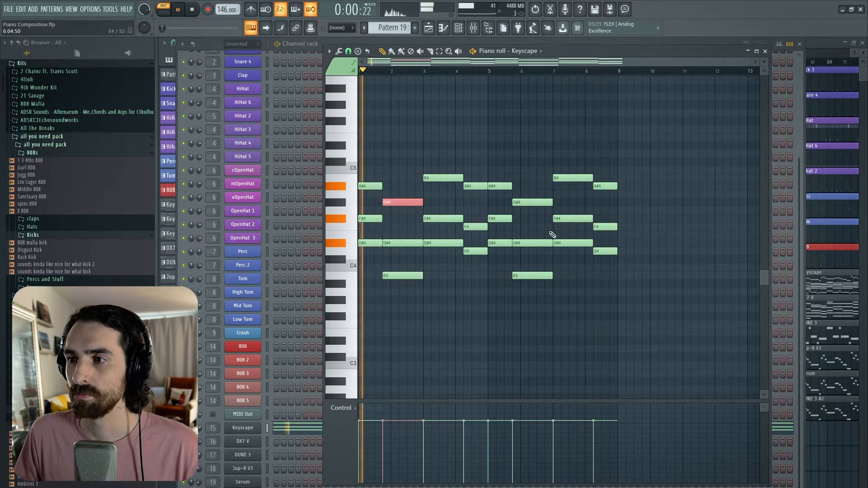
{"action": "key", "text": "space"}
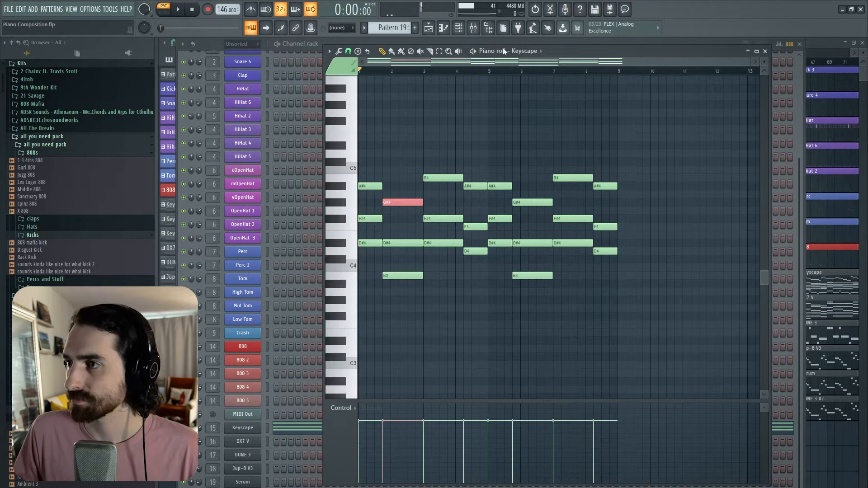
{"action": "scroll", "coordinate": [392, 28], "scroll_direction": "down", "scroll_amount": 3}
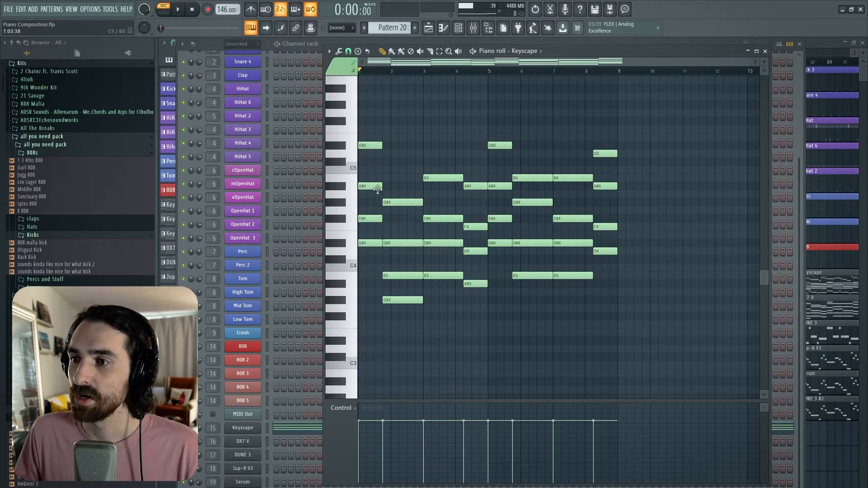
Examine Pattern 20's fuller chords by highlighting the first chord's D#5, the second chord's notes and the whole third chord
{"action": "left_click", "coordinate": [370, 145]}
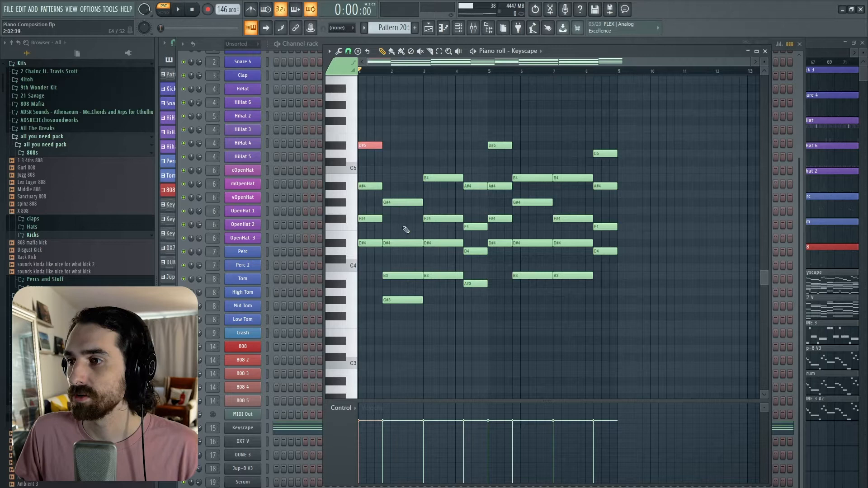
{"action": "left_click", "coordinate": [399, 202]}
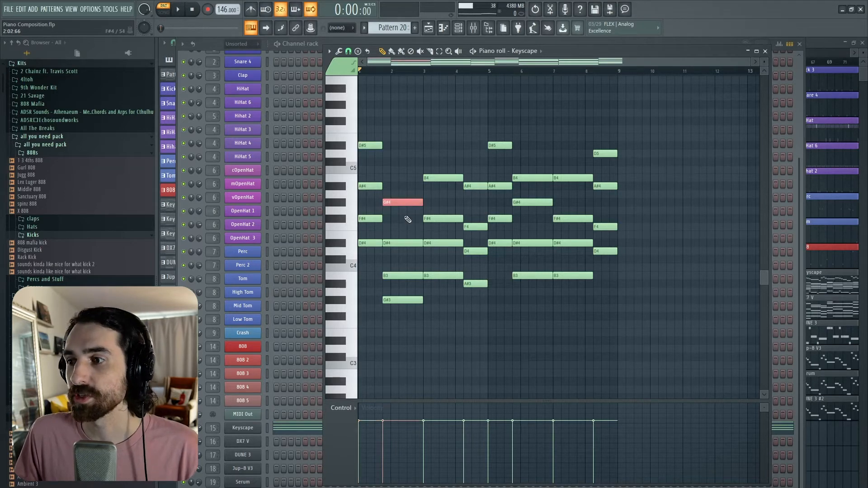
{"action": "left_click_drag", "start_coordinate": [405, 321], "coordinate": [406, 224]}
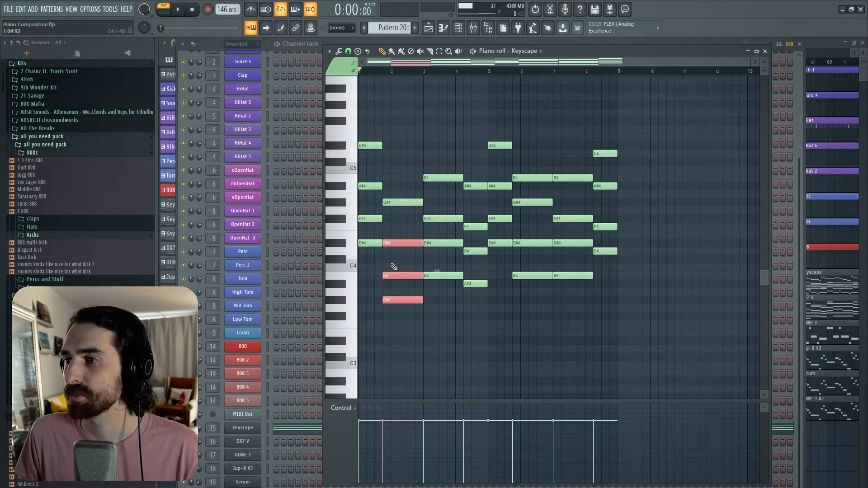
{"action": "left_click", "coordinate": [405, 315], "text": "ctrl"}
{"action": "left_click_drag", "start_coordinate": [405, 328], "coordinate": [406, 297]}
{"action": "left_click_drag", "start_coordinate": [404, 222], "coordinate": [406, 201]}
{"action": "left_click_drag", "start_coordinate": [404, 316], "coordinate": [409, 147]}
{"action": "left_click_drag", "start_coordinate": [446, 303], "coordinate": [451, 176]}
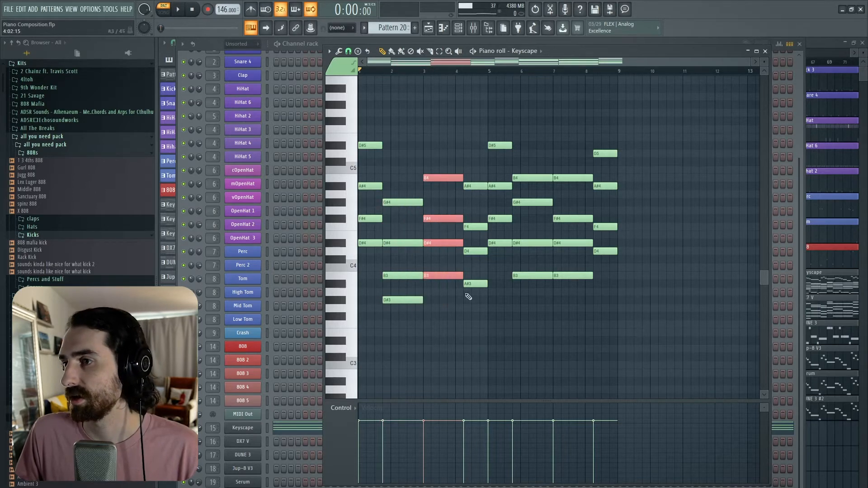
{"action": "right_click", "coordinate": [414, 125]}
{"action": "left_click_drag", "start_coordinate": [390, 332], "coordinate": [404, 199]}
{"action": "right_click", "coordinate": [405, 165]}
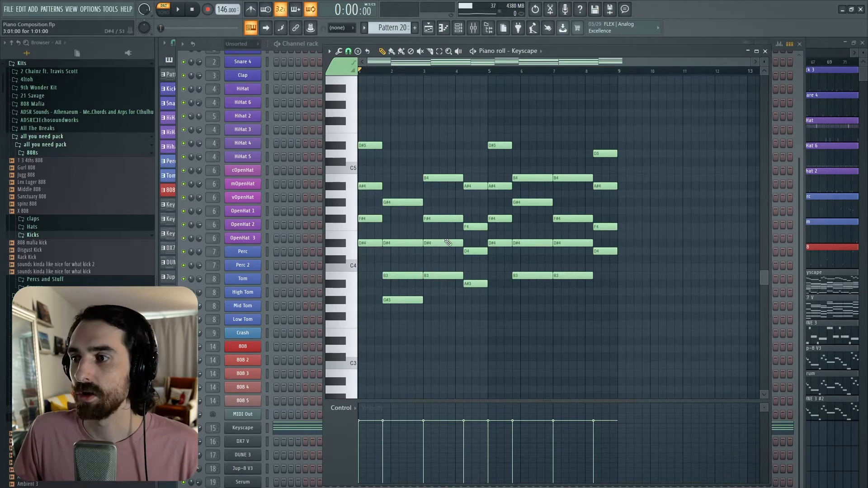
Listen to Pattern 20's chords, stop playback and switch to Pattern 21
{"action": "key", "text": "space"}
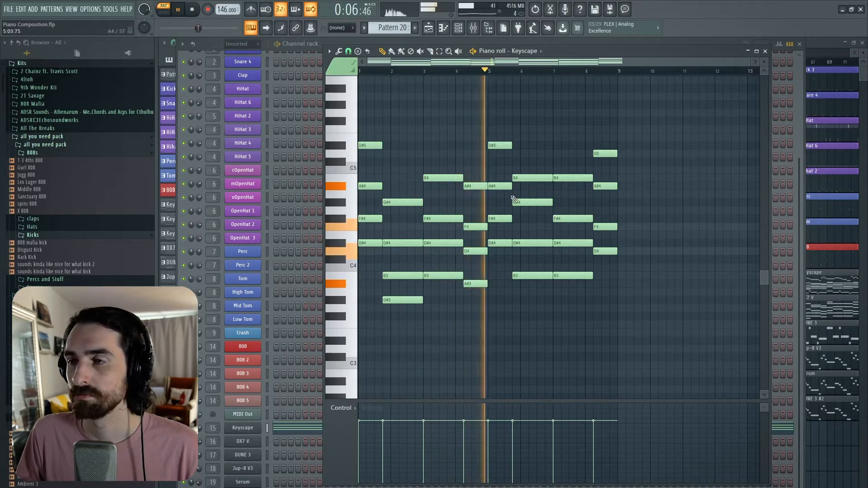
{"action": "key", "text": "space"}
{"action": "scroll", "coordinate": [400, 29], "scroll_direction": "down", "scroll_amount": 2}
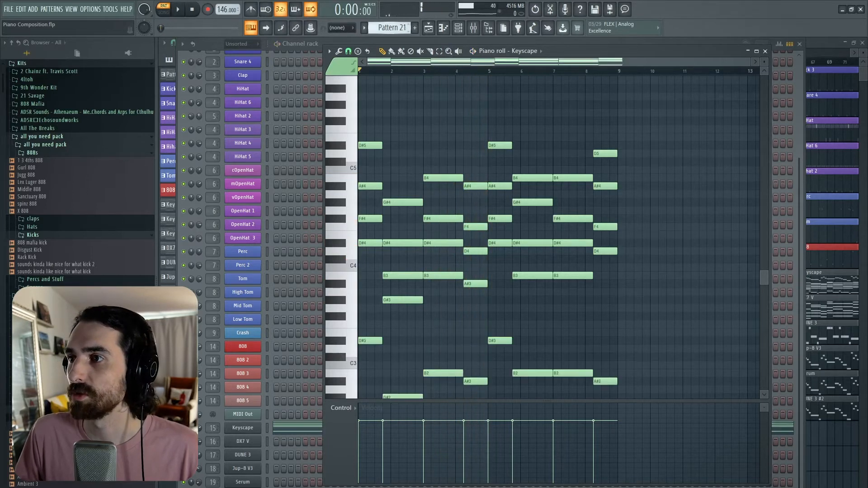
Examine Pattern 21's separation of bass and chords by highlighting the low bass notes and all the chord notes above them
{"action": "scroll", "coordinate": [401, 30], "scroll_direction": "up", "scroll_amount": 1}
{"action": "scroll", "coordinate": [479, 146], "scroll_direction": "down", "scroll_amount": 4}
{"action": "scroll", "coordinate": [479, 146], "scroll_direction": "up", "scroll_amount": 6}
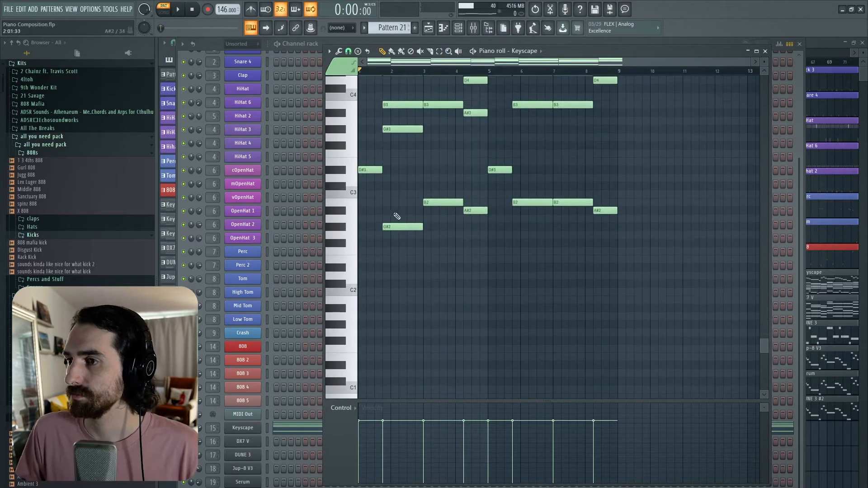
{"action": "scroll", "coordinate": [502, 252], "scroll_direction": "down", "scroll_amount": 4}
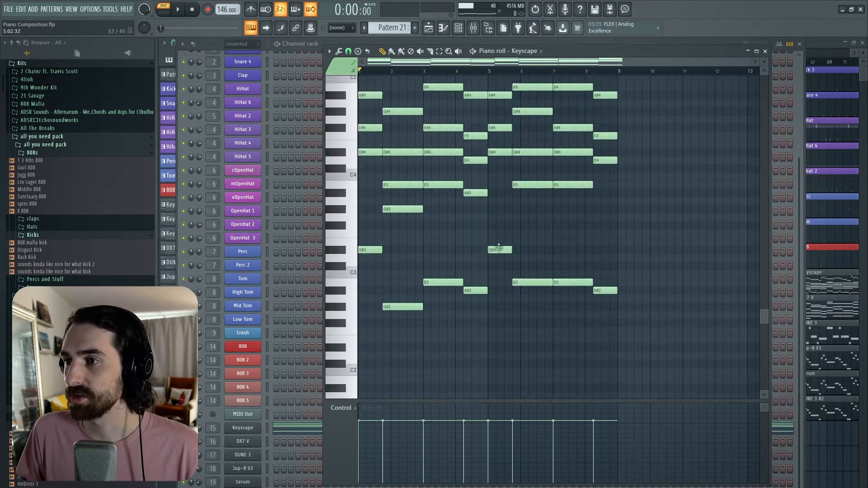
{"action": "scroll", "coordinate": [654, 314], "scroll_direction": "up", "scroll_amount": 2}
{"action": "left_click_drag", "start_coordinate": [355, 256], "coordinate": [642, 368]}
{"action": "left_click_drag", "start_coordinate": [640, 272], "coordinate": [359, 78]}
{"action": "scroll", "coordinate": [548, 227], "scroll_direction": "down", "scroll_amount": 2}
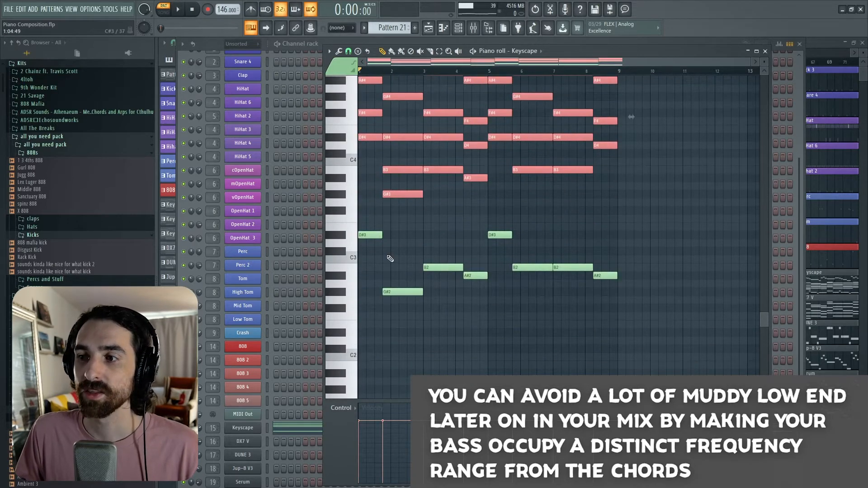
{"action": "key", "text": "ctrl+d"}
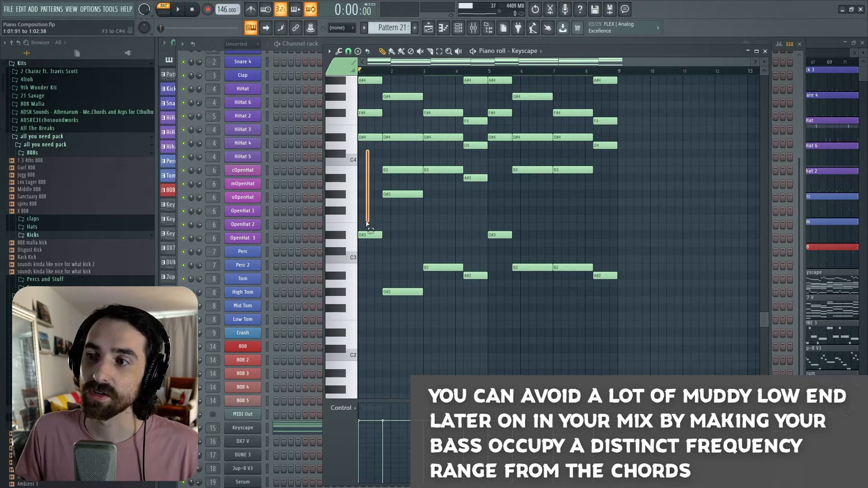
Highlight the second chord's notes above its G#2 bass note, then clear the selection
{"action": "left_click_drag", "start_coordinate": [365, 151], "coordinate": [407, 289]}
{"action": "left_click_drag", "start_coordinate": [413, 222], "coordinate": [398, 97]}
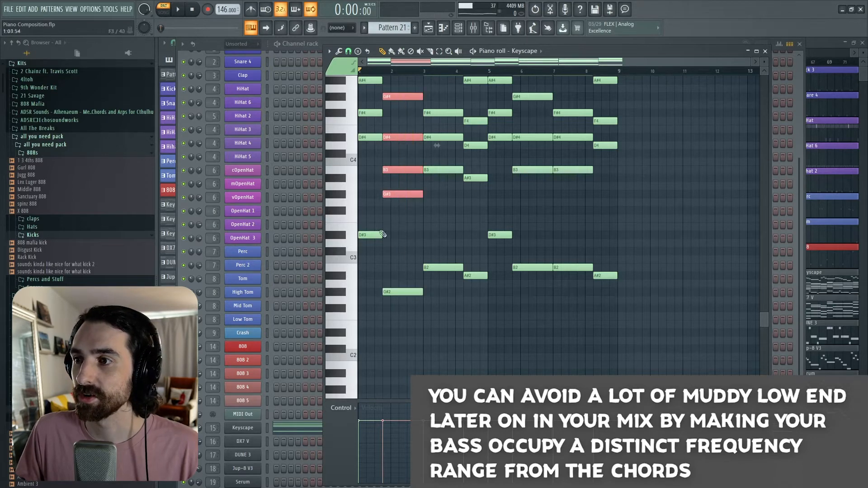
{"action": "left_click", "coordinate": [395, 235], "text": "ctrl"}
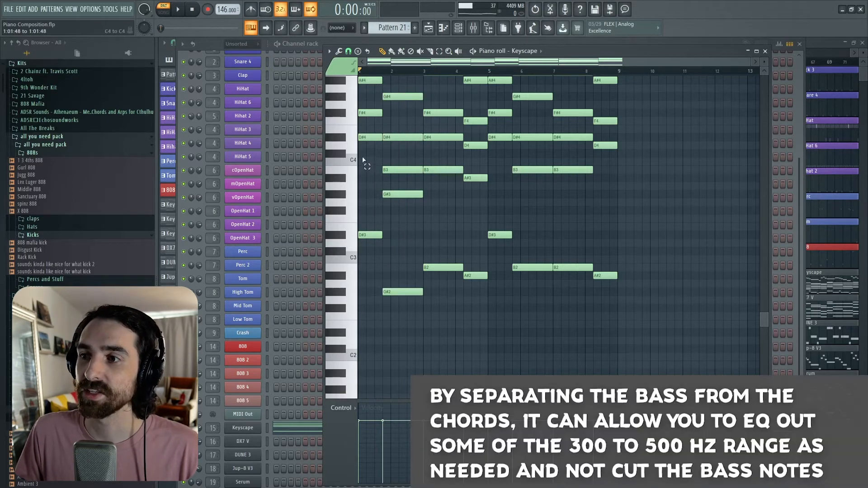
Listen to Pattern 21's chords, stop playback and switch to Pattern 22
{"action": "scroll", "coordinate": [396, 195], "scroll_direction": "up", "scroll_amount": 3}
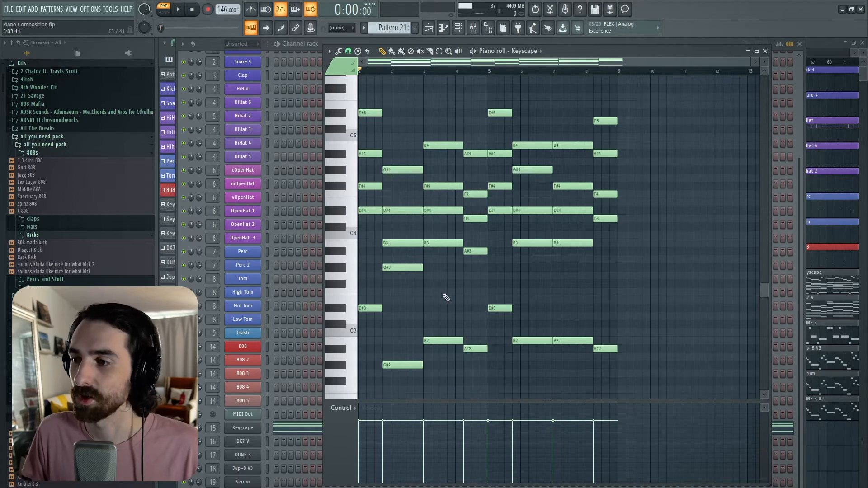
{"action": "key", "text": "space"}
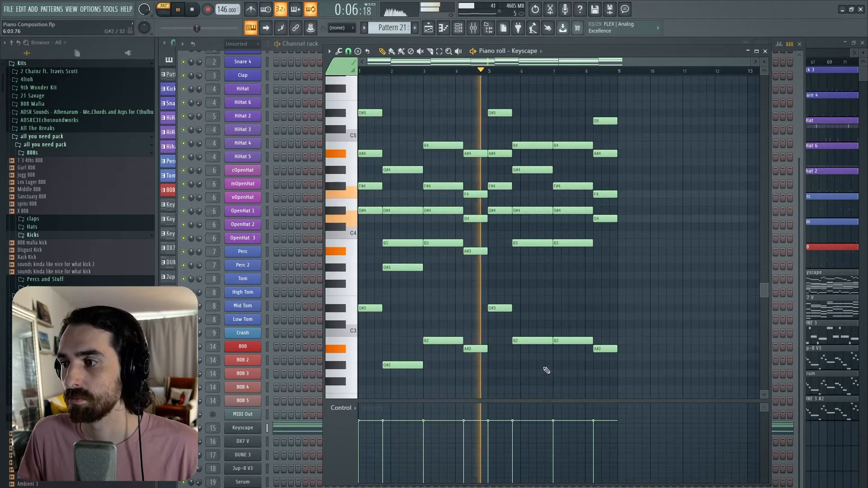
{"action": "key", "text": "space"}
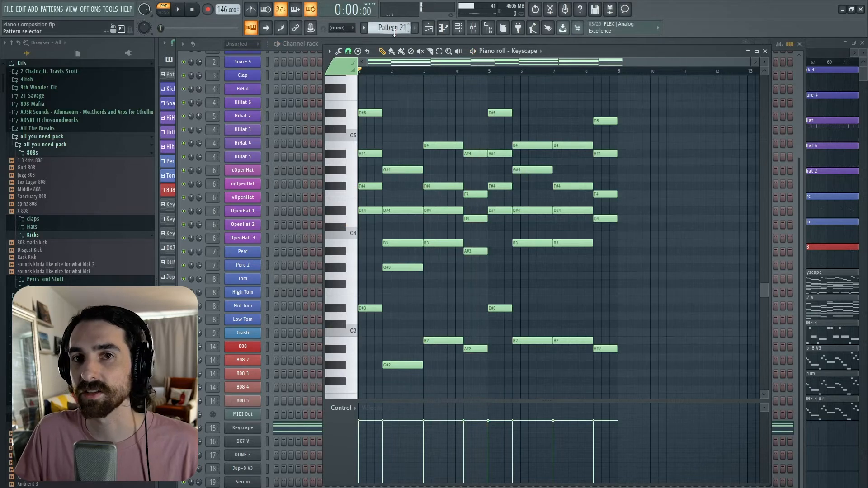
{"action": "scroll", "coordinate": [497, 303], "scroll_direction": "down", "scroll_amount": 3}
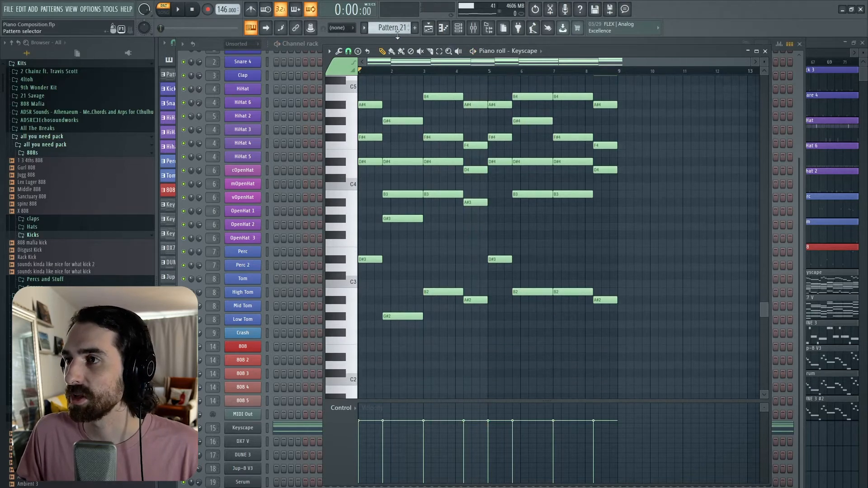
{"action": "scroll", "coordinate": [389, 27], "scroll_direction": "down", "scroll_amount": 1}
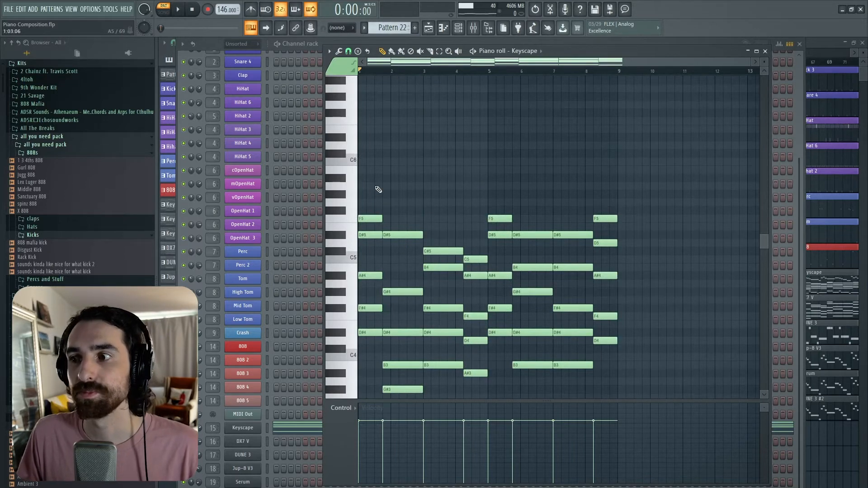
Examine the added upper note in Pattern 22's first chord by highlighting its F5 and its D#4
{"action": "scroll", "coordinate": [394, 278], "scroll_direction": "down", "scroll_amount": 2}
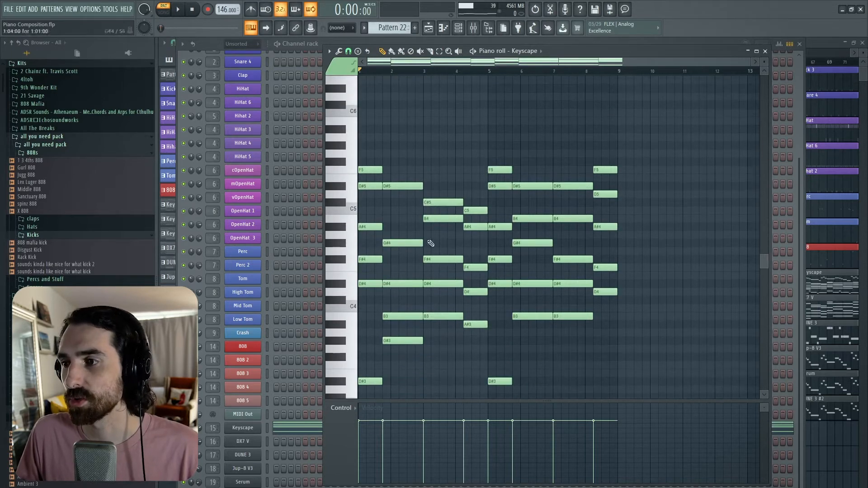
{"action": "left_click", "coordinate": [373, 170]}
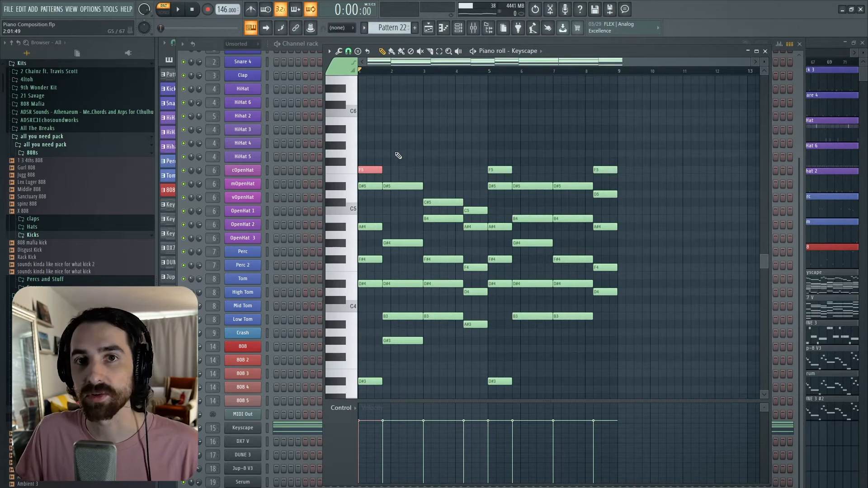
{"action": "left_click", "coordinate": [427, 157], "text": "ctrl"}
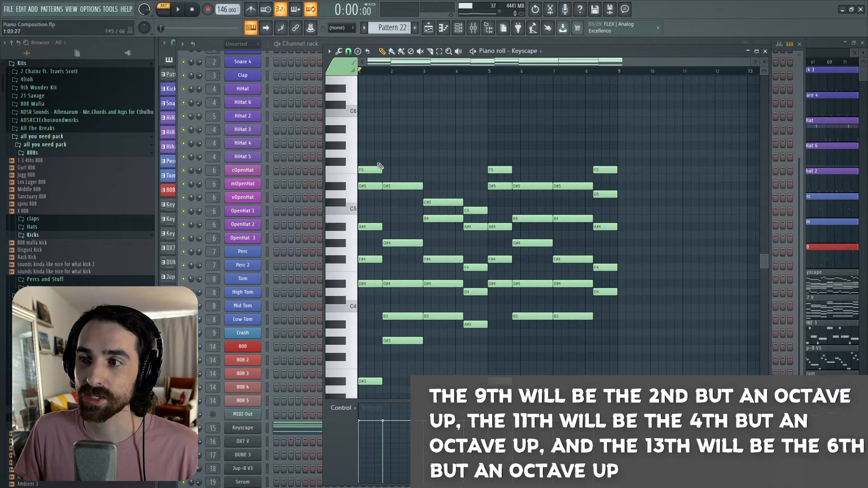
{"action": "left_click", "coordinate": [372, 169]}
{"action": "left_click", "coordinate": [372, 284]}
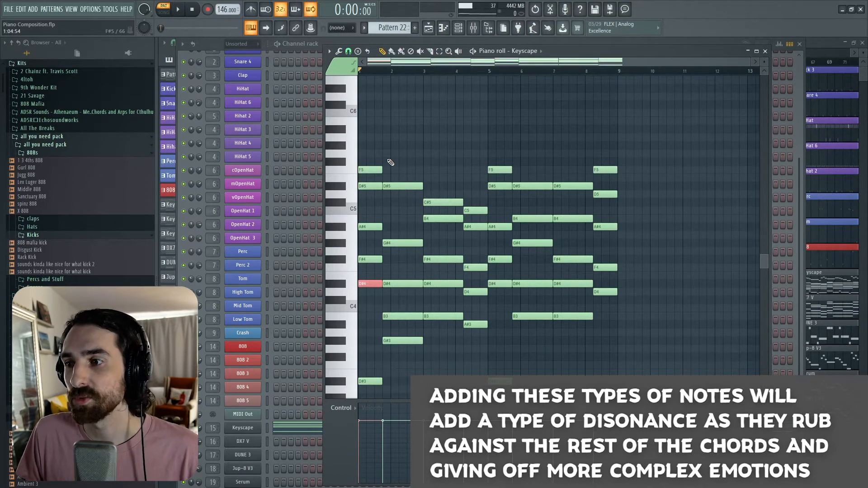
Listen to Pattern 22's chords through to the last one and stop playback
{"action": "scroll", "coordinate": [394, 155], "scroll_direction": "up", "scroll_amount": 3}
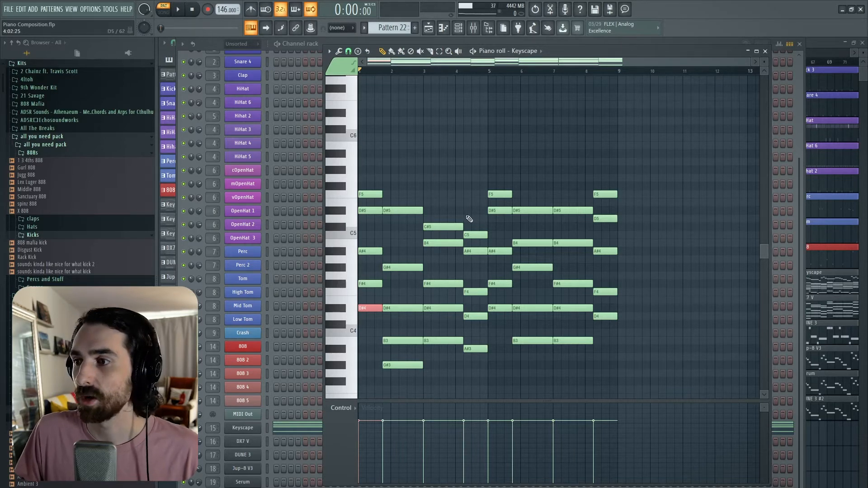
{"action": "key", "text": "space"}
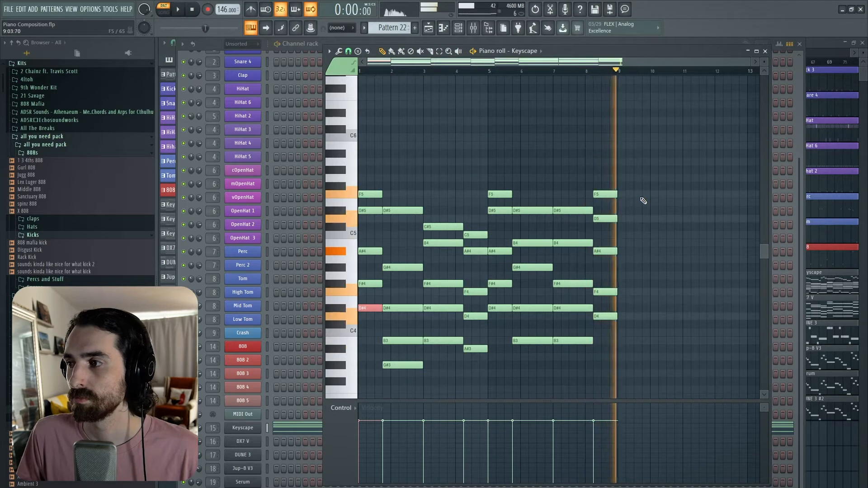
{"action": "key", "text": "space"}
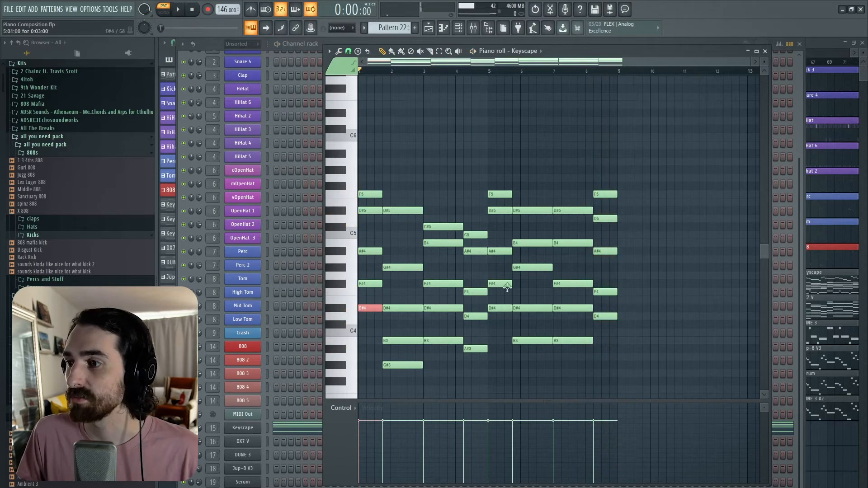
Compare Pattern 22's second chord with its counterpart in the second half by highlighting the notes of each
{"action": "scroll", "coordinate": [505, 266], "scroll_direction": "down", "scroll_amount": 4}
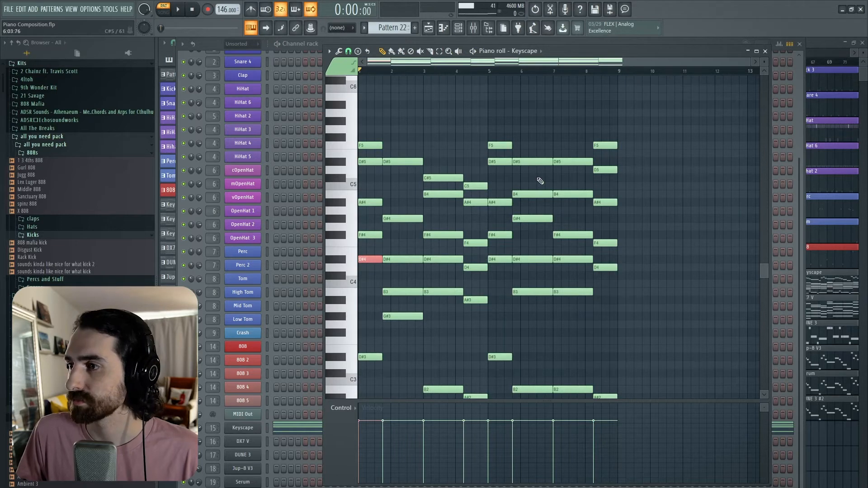
{"action": "left_click_drag", "start_coordinate": [404, 126], "coordinate": [406, 332]}
{"action": "left_click_drag", "start_coordinate": [531, 369], "coordinate": [531, 136]}
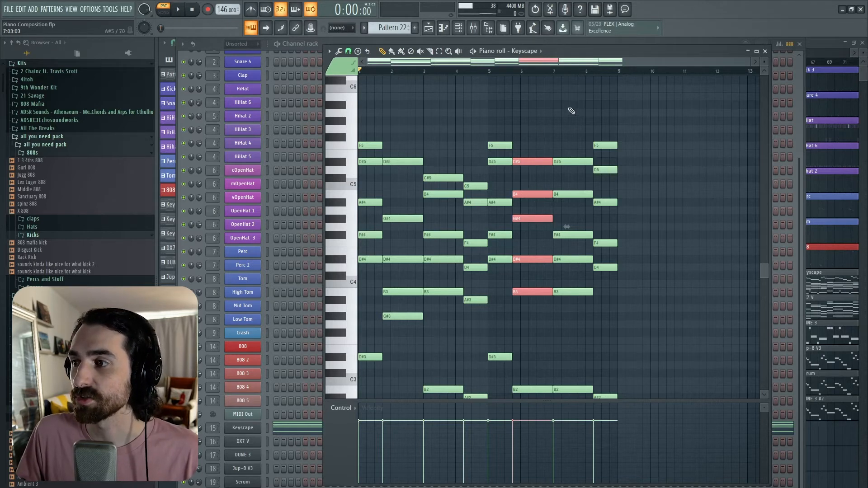
{"action": "scroll", "coordinate": [535, 150], "scroll_direction": "down", "scroll_amount": 2}
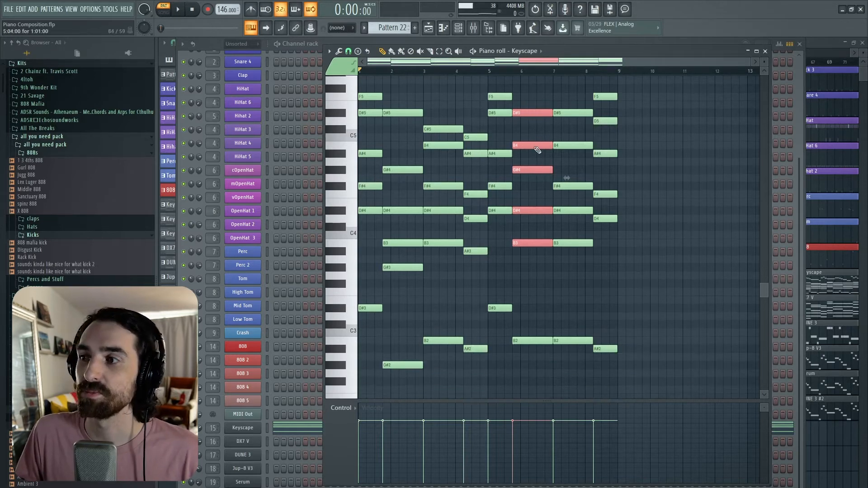
Switch to Pattern 23, highlight its bass line and clear the selection
{"action": "scroll", "coordinate": [535, 143], "scroll_direction": "up", "scroll_amount": 3}
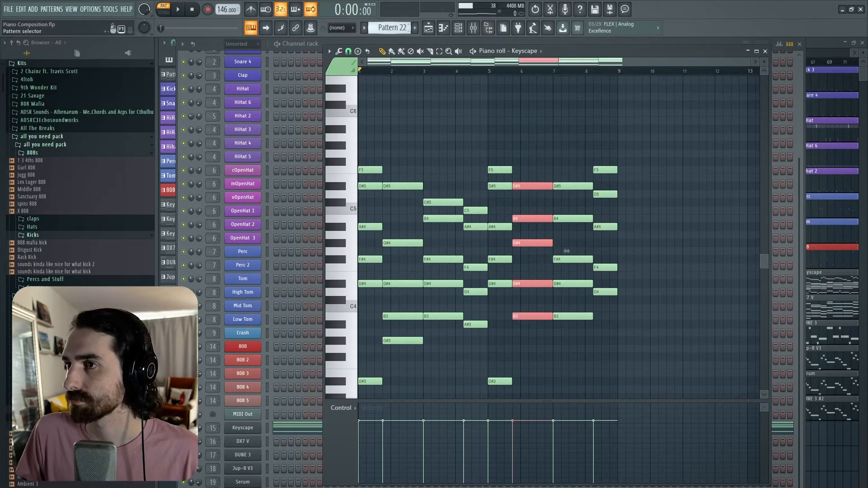
{"action": "scroll", "coordinate": [389, 28], "scroll_direction": "up", "scroll_amount": 1}
{"action": "scroll", "coordinate": [484, 199], "scroll_direction": "up", "scroll_amount": 2}
{"action": "scroll", "coordinate": [485, 199], "scroll_direction": "down", "scroll_amount": 5}
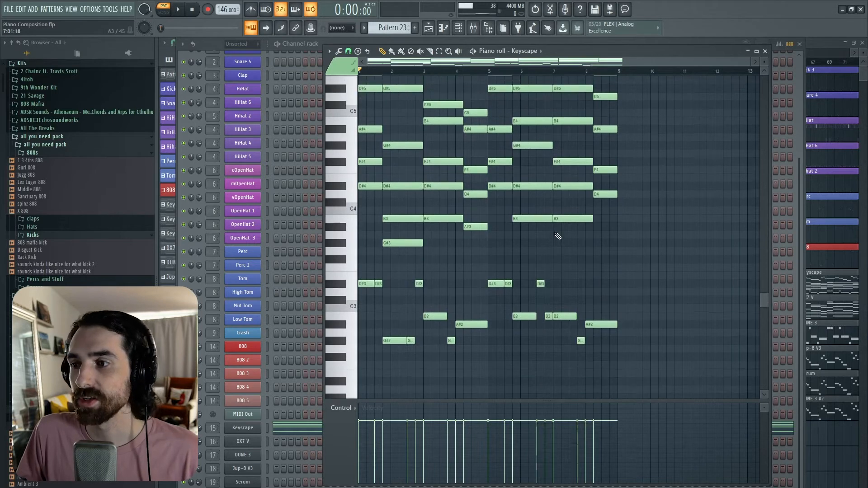
{"action": "left_click_drag", "start_coordinate": [625, 385], "coordinate": [368, 296]}
{"action": "left_click", "coordinate": [563, 295], "text": "ctrl"}
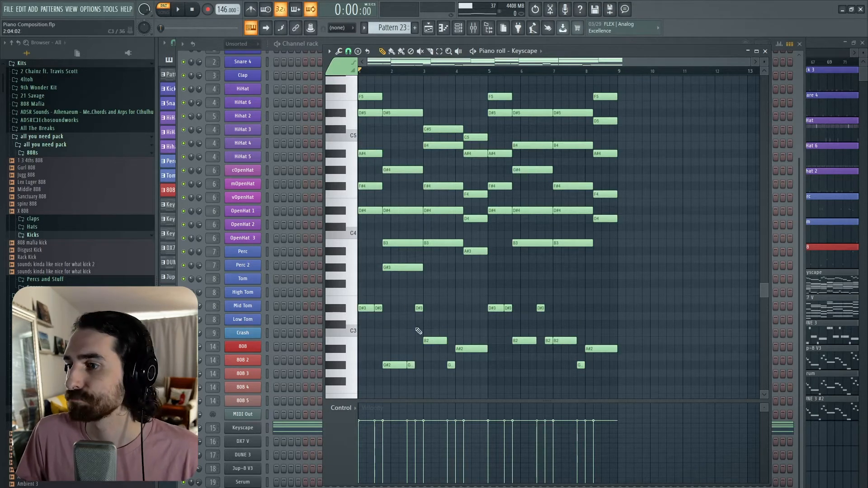
Examine the bass movement into bar 3 by highlighting the short D#3 note and the two G#2 notes before it
{"action": "right_click", "coordinate": [419, 308]}
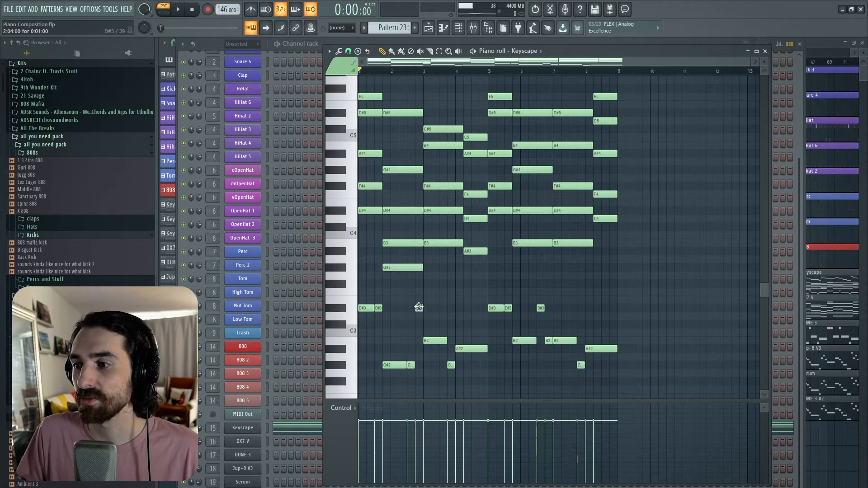
{"action": "left_click", "coordinate": [419, 307]}
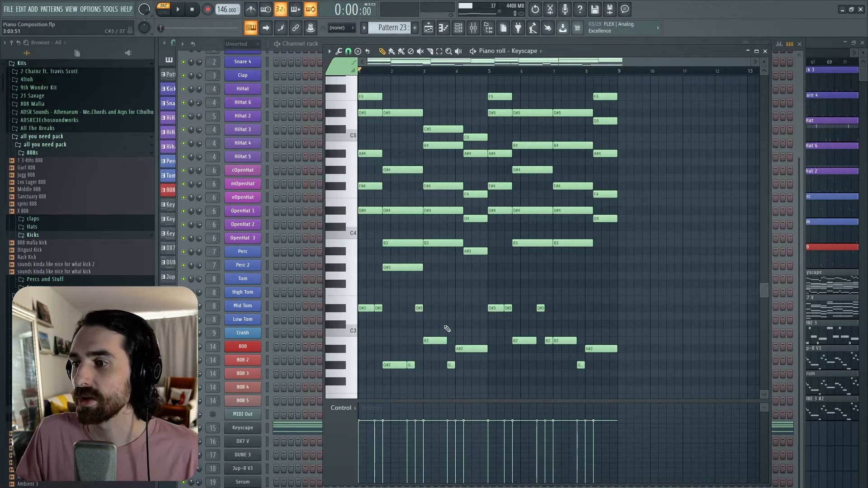
{"action": "left_click", "coordinate": [419, 308]}
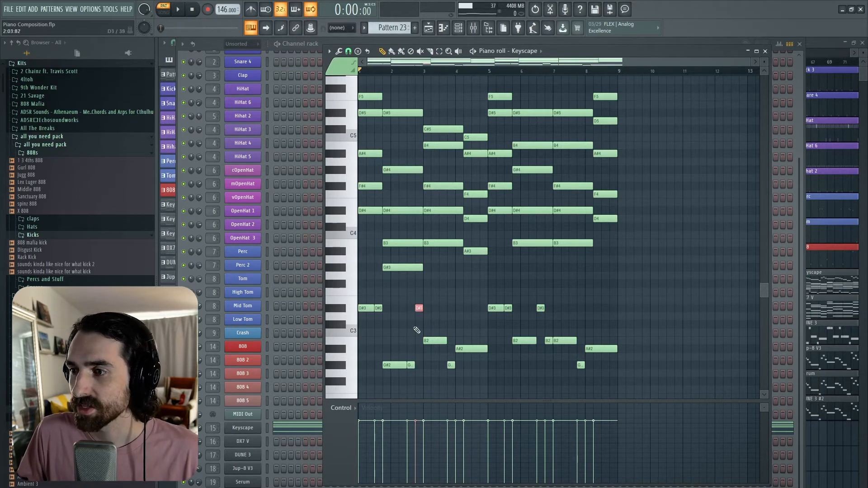
{"action": "left_click_drag", "start_coordinate": [379, 323], "coordinate": [413, 375]}
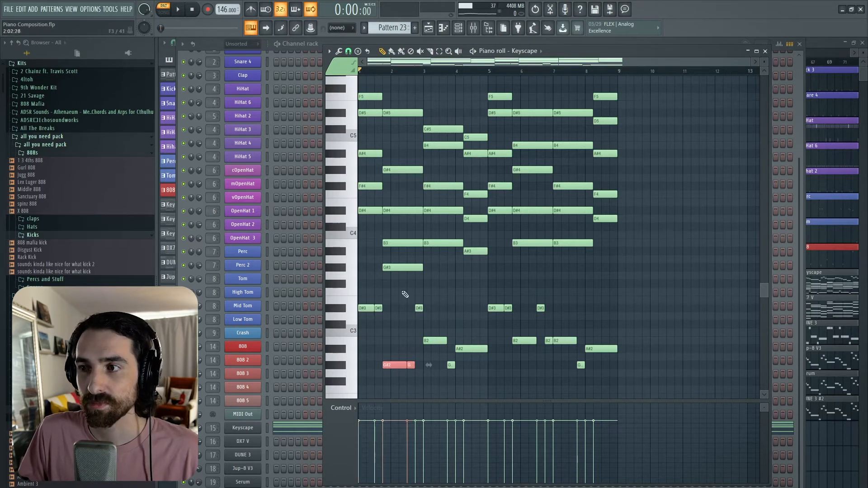
{"action": "left_click", "coordinate": [424, 298]}
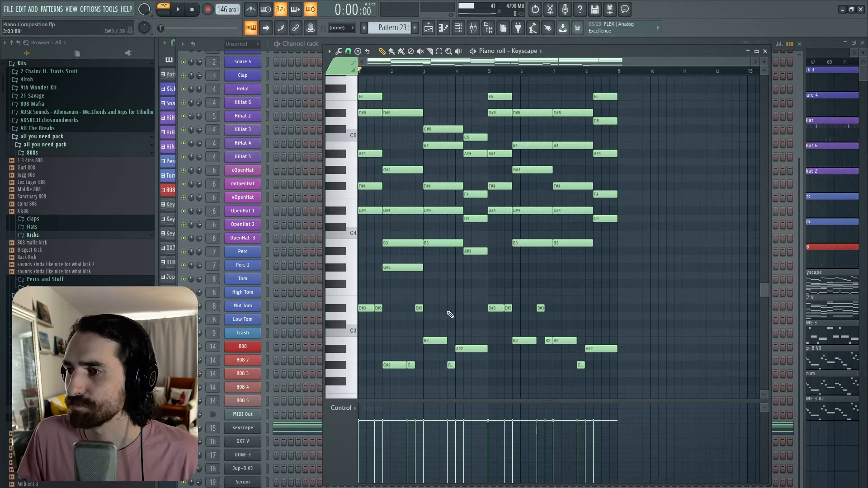
{"action": "left_click", "coordinate": [420, 308]}
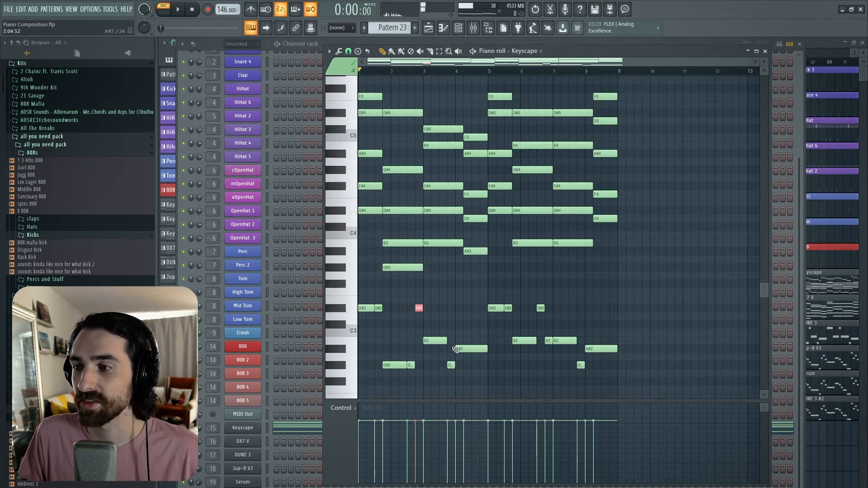
Compare bass and chord timing by highlighting the short G#2, the A#2 notes in bars 4 and 8, and the chords above them
{"action": "left_click", "coordinate": [457, 377], "text": "ctrl"}
{"action": "left_click_drag", "start_coordinate": [456, 374], "coordinate": [441, 354]}
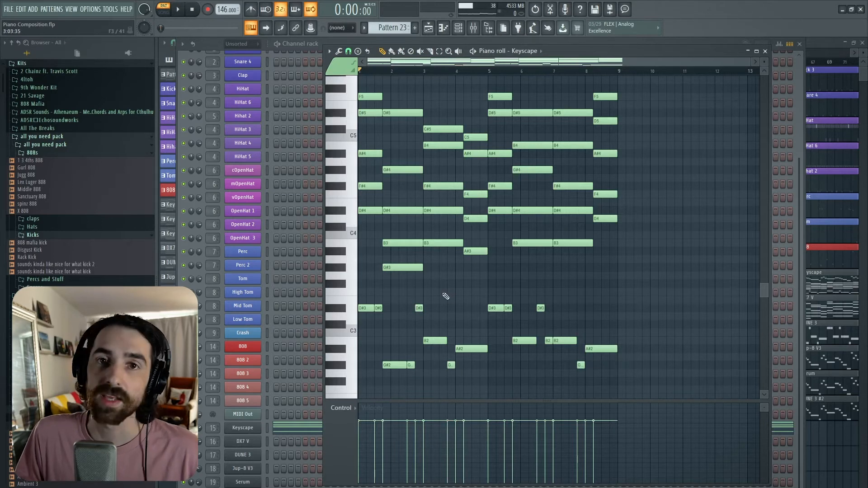
{"action": "left_click_drag", "start_coordinate": [475, 375], "coordinate": [470, 340]}
{"action": "left_click_drag", "start_coordinate": [615, 378], "coordinate": [602, 305]}
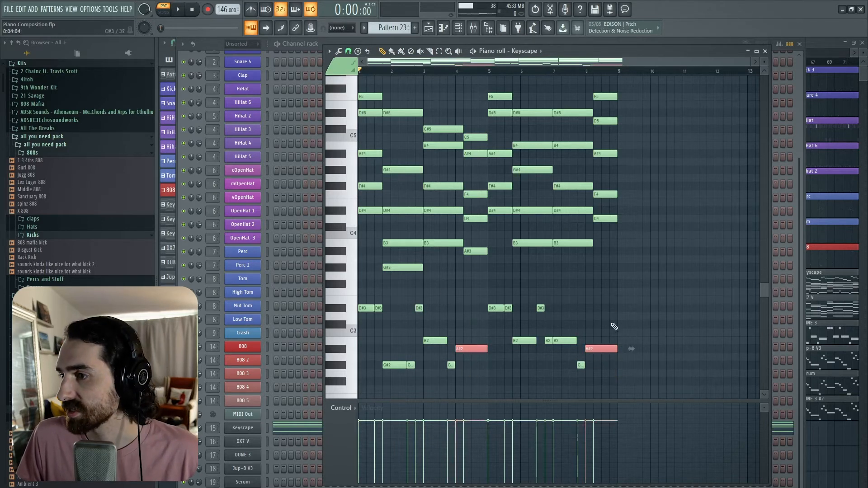
{"action": "left_click_drag", "start_coordinate": [474, 285], "coordinate": [471, 128]}
{"action": "left_click_drag", "start_coordinate": [614, 277], "coordinate": [623, 183]}
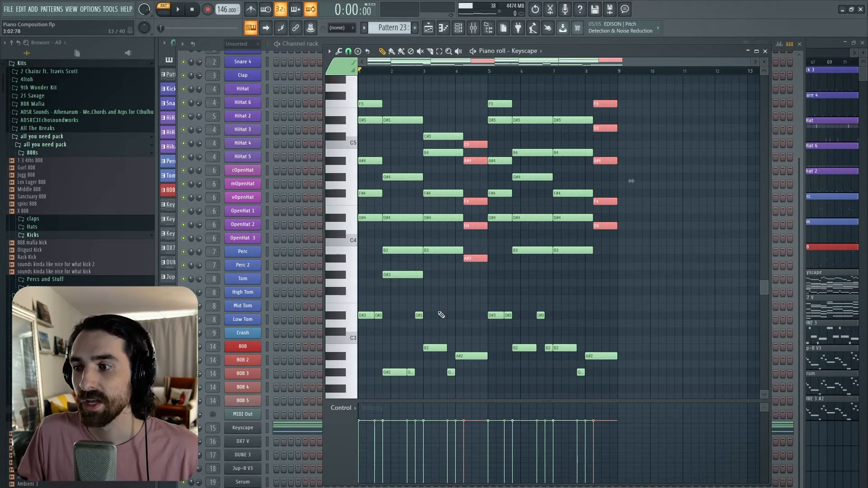
Clear the note selection and play Pattern 23 to hear the chords together with the bass
{"action": "left_click", "coordinate": [463, 340]}
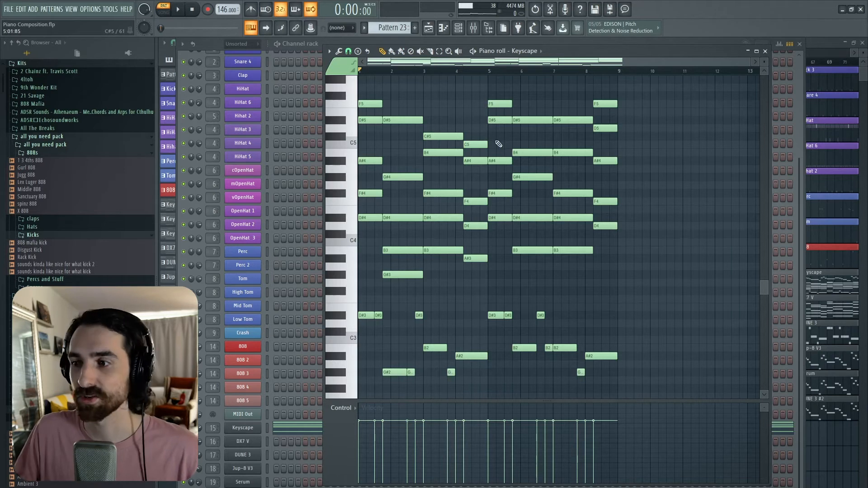
{"action": "key", "text": "space"}
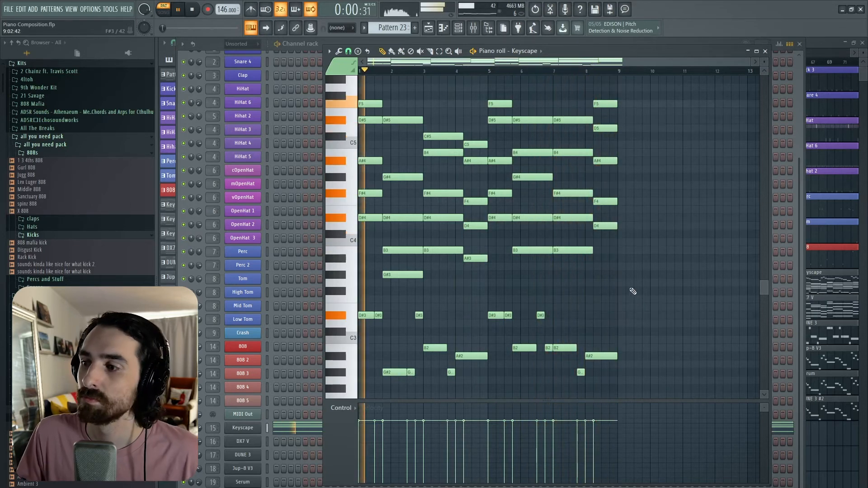
{"action": "key", "text": "space"}
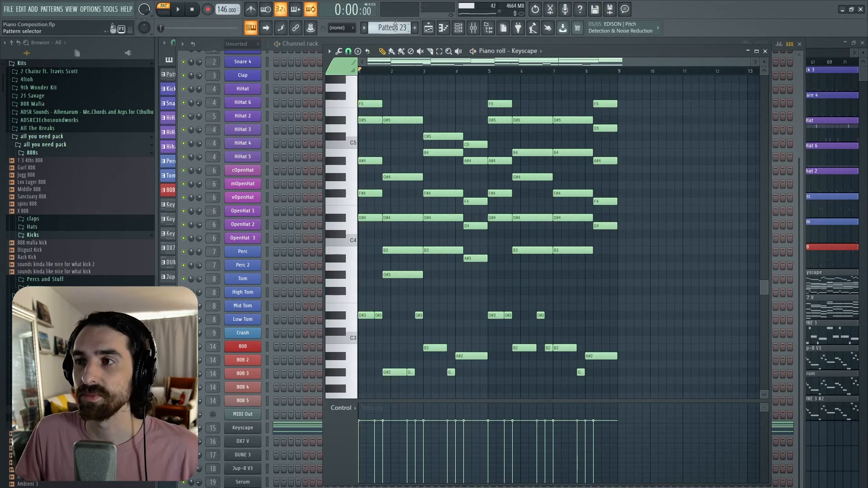
Switch to Pattern 24, highlight the high melody notes above the chords, and clear the selection
{"action": "scroll", "coordinate": [394, 27], "scroll_direction": "down", "scroll_amount": 1}
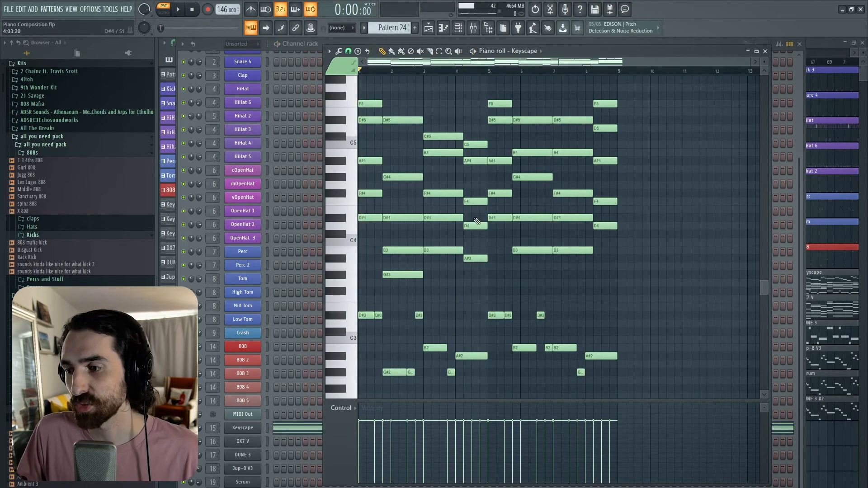
{"action": "scroll", "coordinate": [480, 227], "scroll_direction": "up", "scroll_amount": 5}
{"action": "left_click_drag", "start_coordinate": [664, 253], "coordinate": [361, 84]}
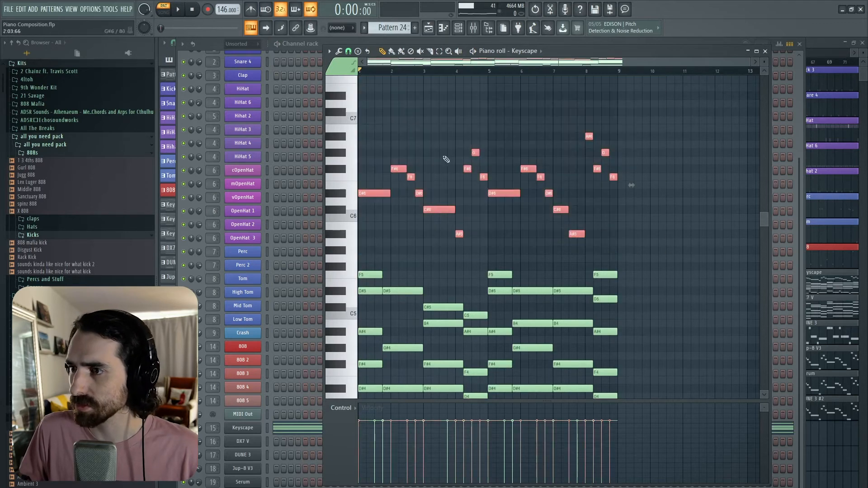
{"action": "right_click", "coordinate": [492, 113]}
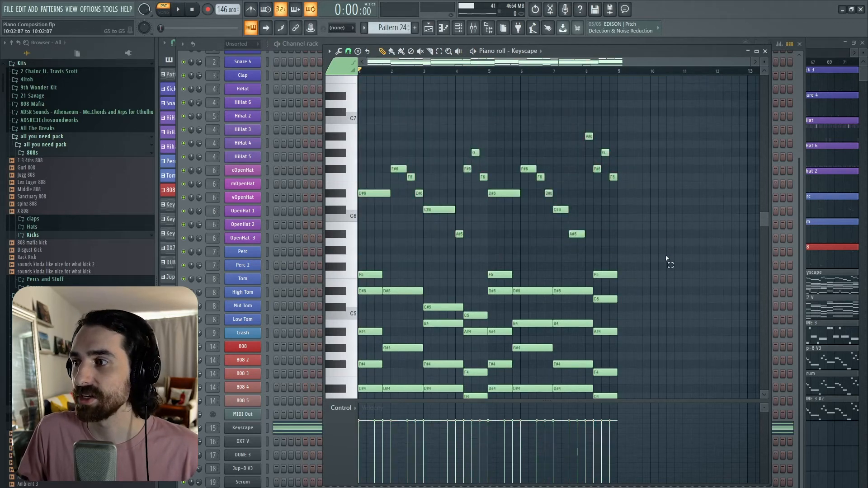
{"action": "left_click_drag", "start_coordinate": [668, 260], "coordinate": [360, 77]}
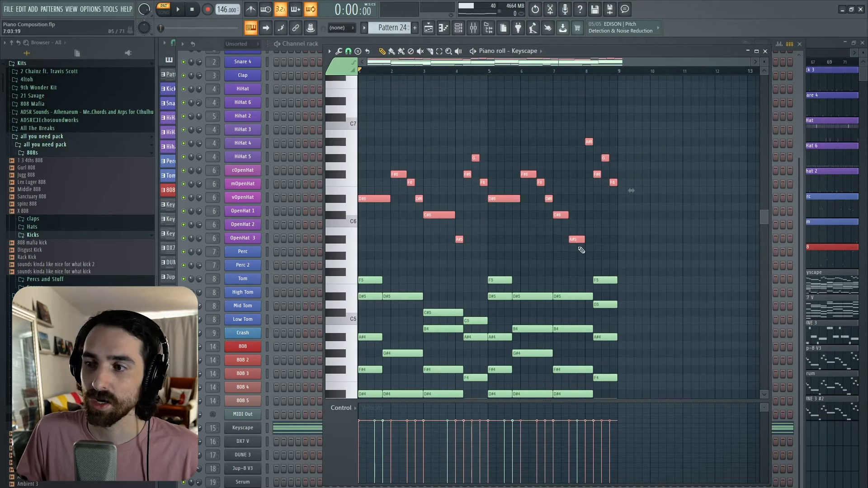
{"action": "scroll", "coordinate": [441, 286], "scroll_direction": "down", "scroll_amount": 3}
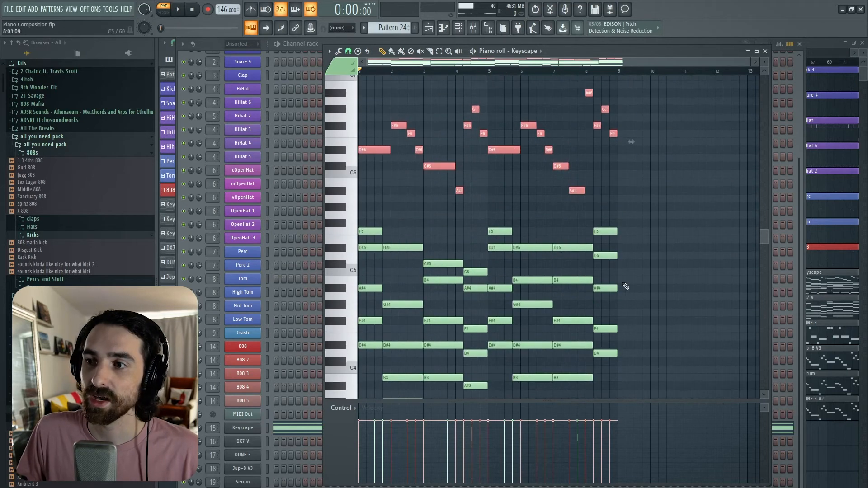
{"action": "scroll", "coordinate": [626, 286], "scroll_direction": "up", "scroll_amount": 2}
{"action": "scroll", "coordinate": [542, 238], "scroll_direction": "up", "scroll_amount": 1}
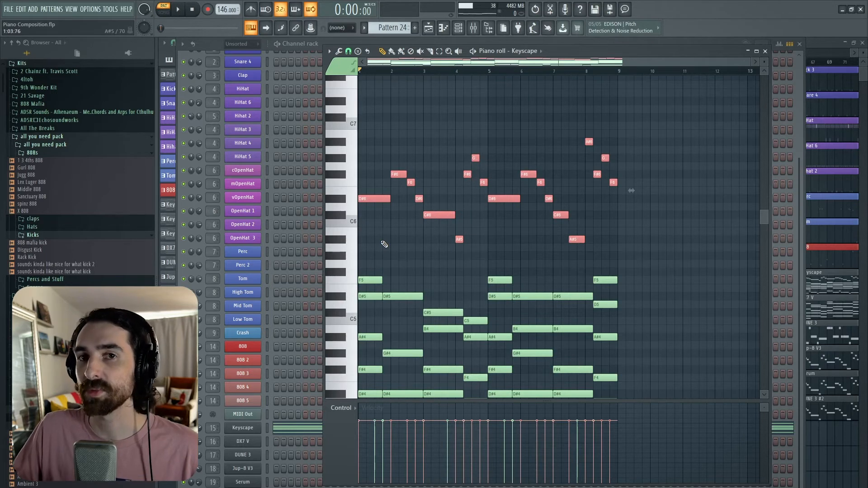
{"action": "left_click", "coordinate": [625, 238]}
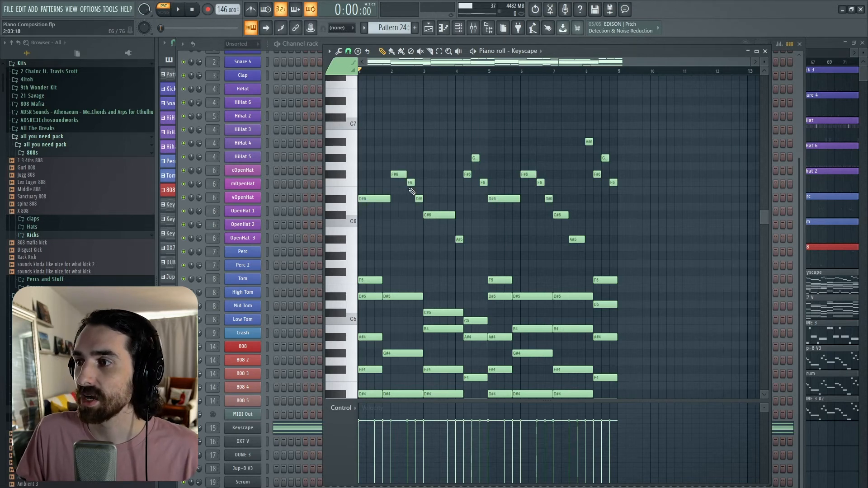
Highlight the descending F#6, F6 and D#6 melody notes in bar 2, compare them with the chord below, and deselect them
{"action": "left_click_drag", "start_coordinate": [392, 155], "coordinate": [433, 201]}
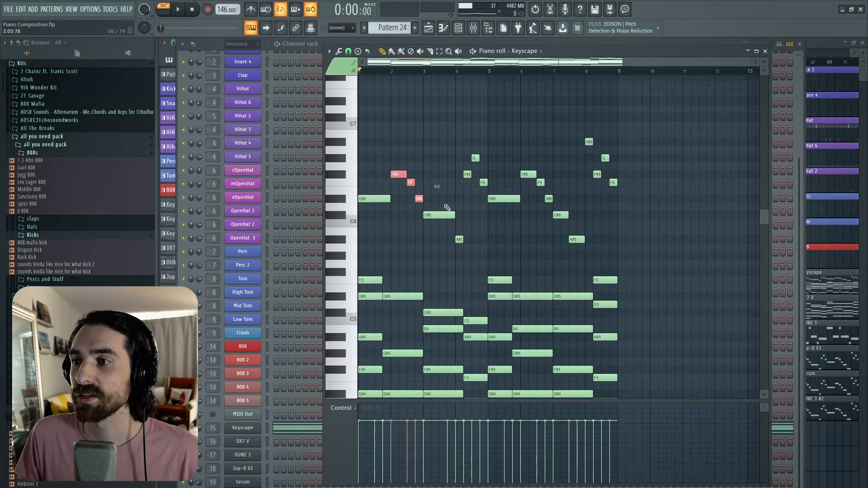
{"action": "left_click", "coordinate": [422, 152]}
{"action": "left_click_drag", "start_coordinate": [402, 139], "coordinate": [397, 170]}
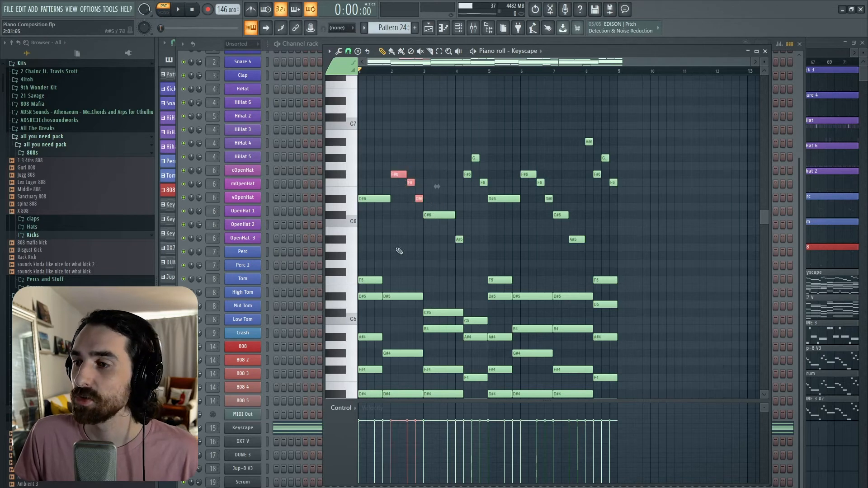
{"action": "scroll", "coordinate": [398, 260], "scroll_direction": "down", "scroll_amount": 2}
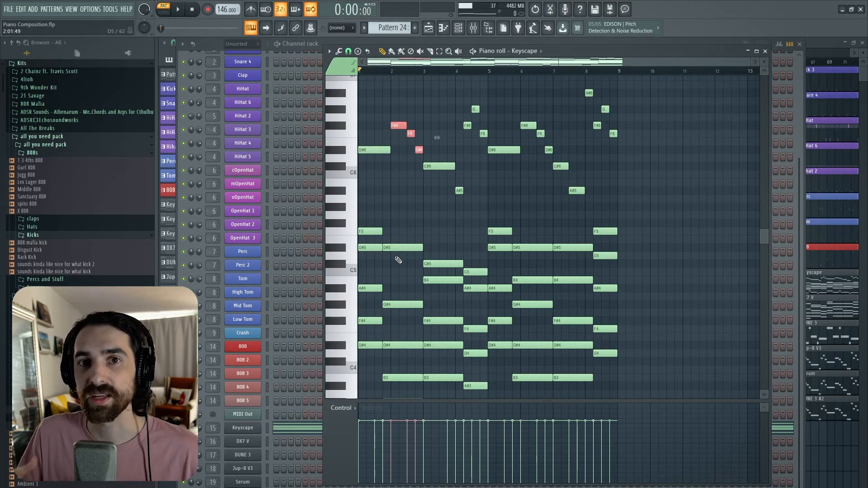
{"action": "left_click", "coordinate": [408, 167], "text": "ctrl"}
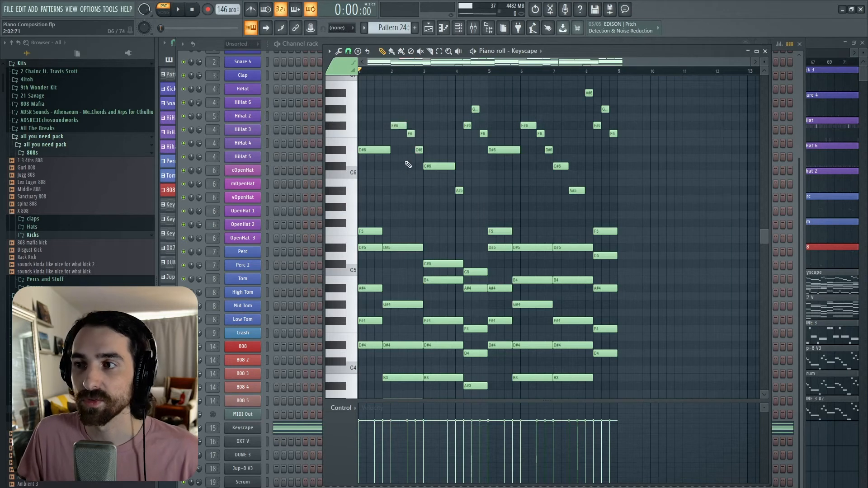
Highlight the long opening D#6 melody note, clear the selection, and play Pattern 24
{"action": "left_click_drag", "start_coordinate": [384, 186], "coordinate": [357, 126]}
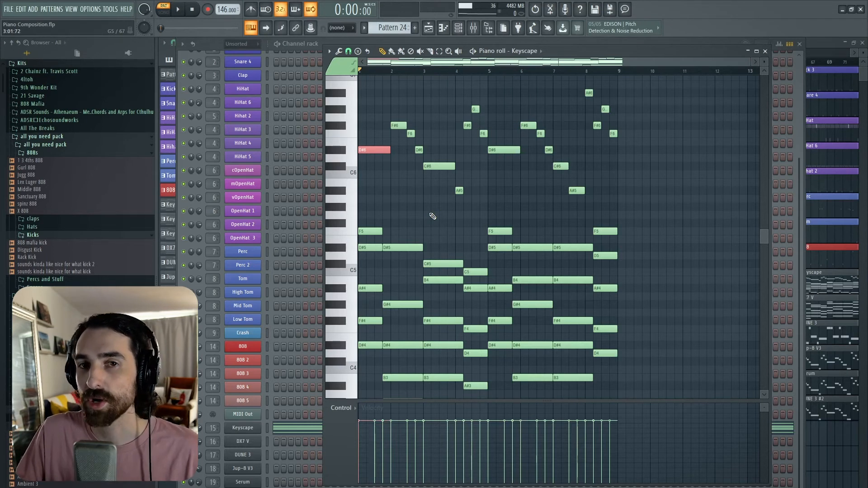
{"action": "left_click", "coordinate": [498, 201], "text": "ctrl"}
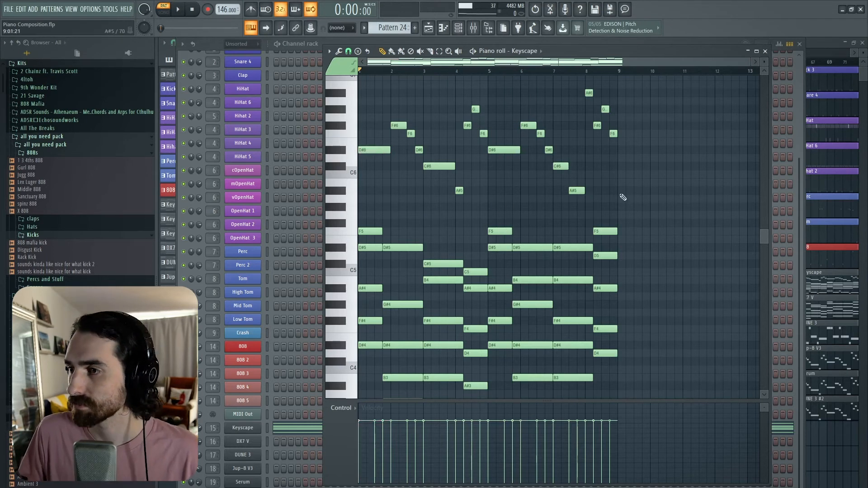
{"action": "key", "text": "space"}
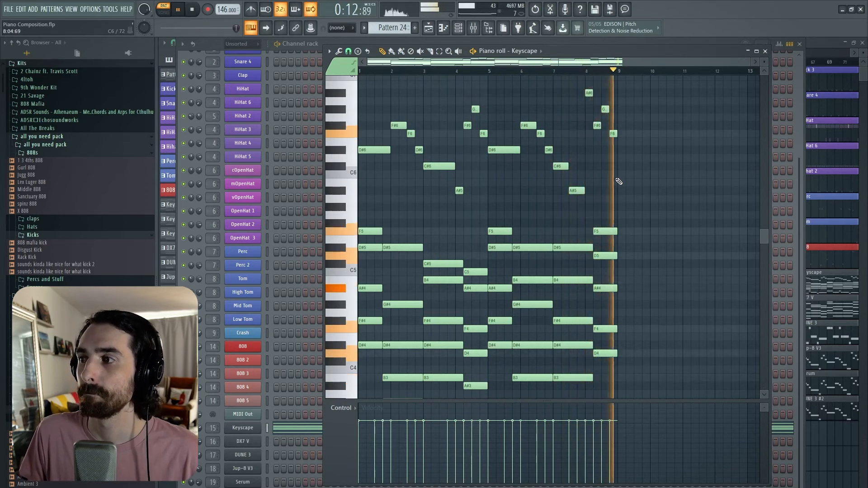
{"action": "key", "text": "space"}
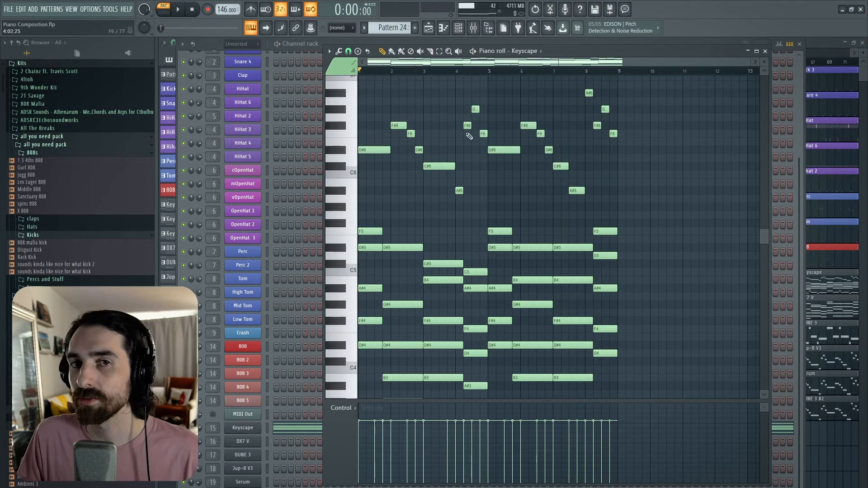
Highlight the short F6 and D#6 melody notes in bar 2 and compare their timing with the short G#2 and D#3 bass notes
{"action": "scroll", "coordinate": [452, 226], "scroll_direction": "up", "scroll_amount": 3}
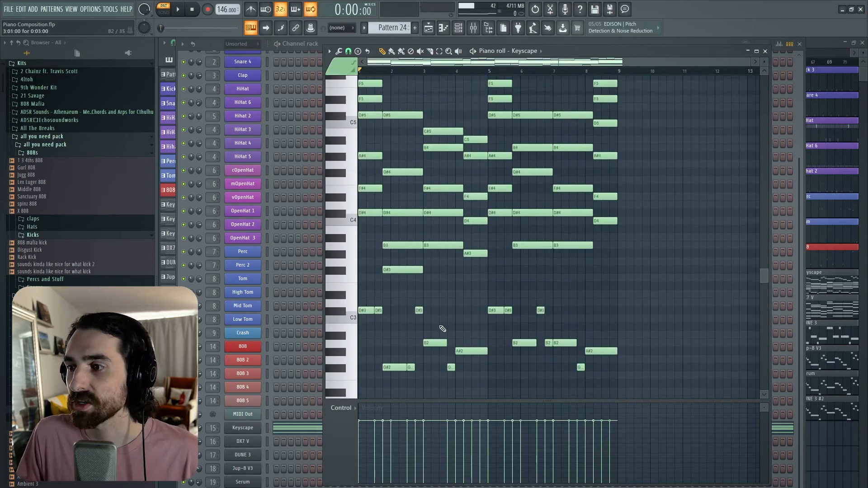
{"action": "left_click_drag", "start_coordinate": [404, 178], "coordinate": [427, 209]}
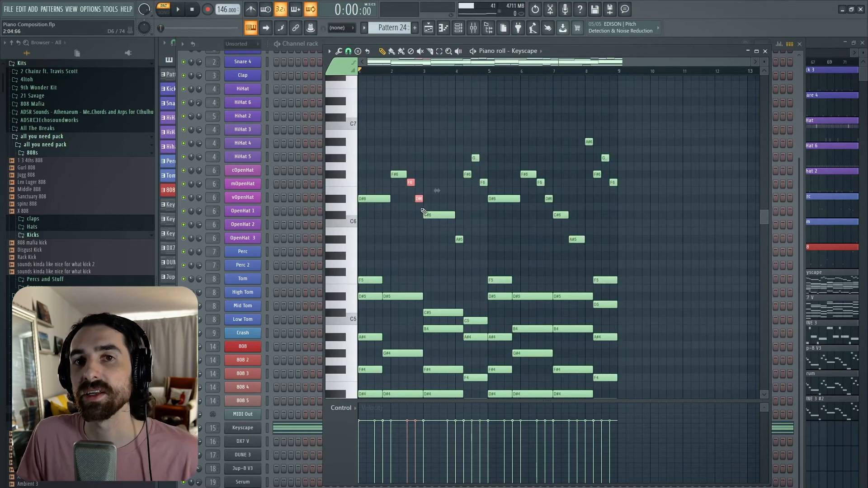
{"action": "scroll", "coordinate": [454, 188], "scroll_direction": "down", "scroll_amount": 10}
{"action": "scroll", "coordinate": [493, 371], "scroll_direction": "up", "scroll_amount": 15}
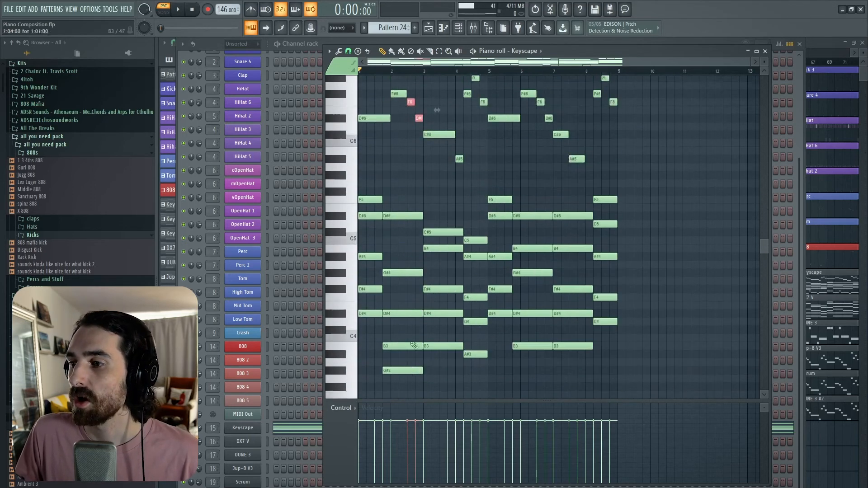
{"action": "scroll", "coordinate": [479, 353], "scroll_direction": "down", "scroll_amount": 20}
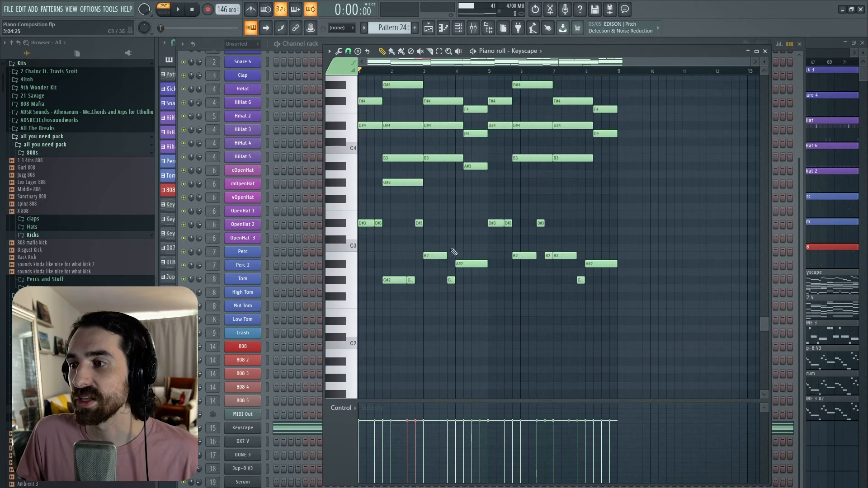
{"action": "scroll", "coordinate": [454, 252], "scroll_direction": "up", "scroll_amount": 18}
{"action": "scroll", "coordinate": [452, 271], "scroll_direction": "down", "scroll_amount": 16}
{"action": "scroll", "coordinate": [434, 262], "scroll_direction": "down", "scroll_amount": 5}
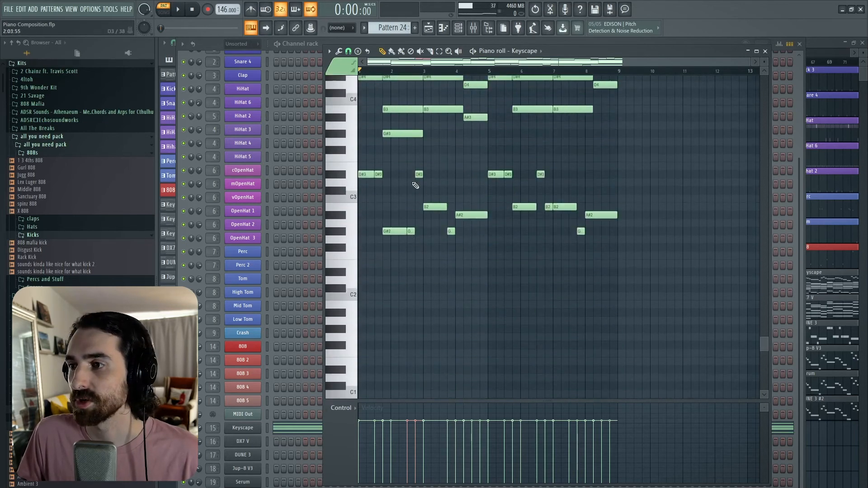
{"action": "scroll", "coordinate": [436, 176], "scroll_direction": "up", "scroll_amount": 18}
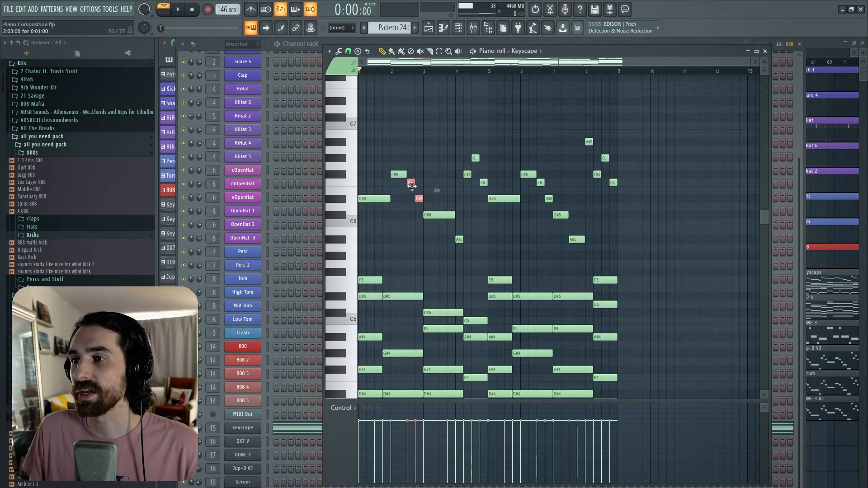
{"action": "scroll", "coordinate": [443, 203], "scroll_direction": "down", "scroll_amount": 10}
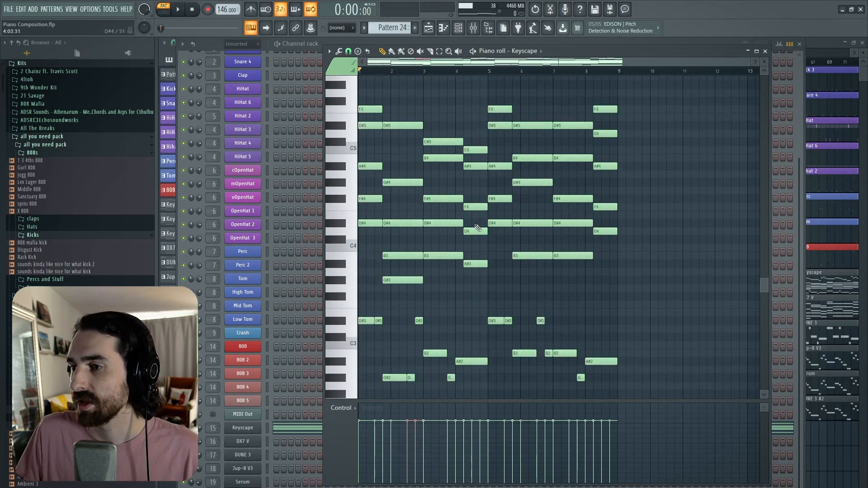
{"action": "scroll", "coordinate": [448, 332], "scroll_direction": "up", "scroll_amount": 5}
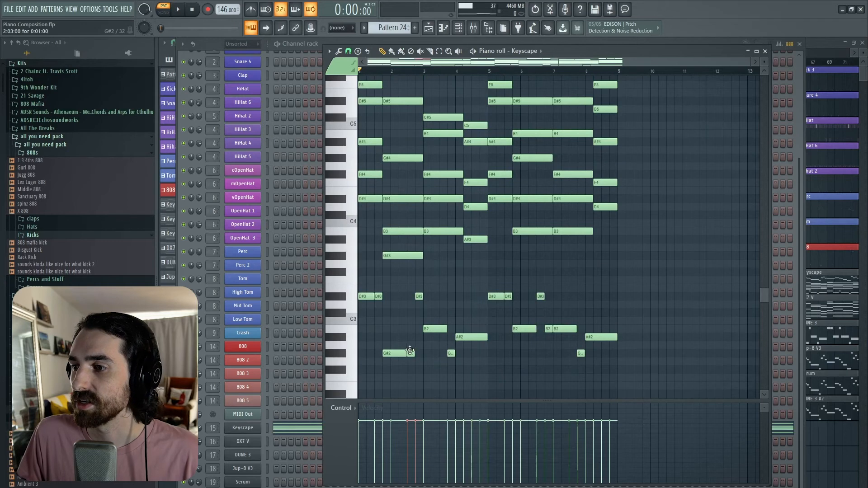
{"action": "scroll", "coordinate": [427, 330], "scroll_direction": "up", "scroll_amount": 1}
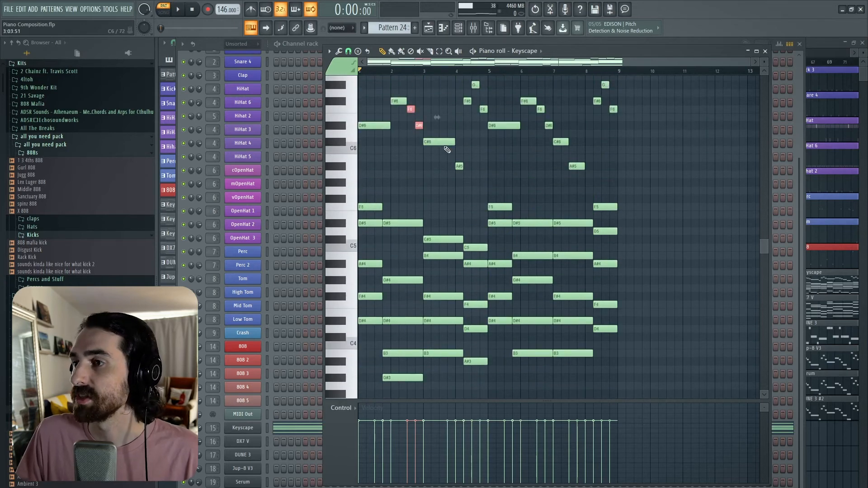
Play Pattern 24 again to hear how the bass and melody rhythms line up, and stop playback
{"action": "scroll", "coordinate": [484, 176], "scroll_direction": "down", "scroll_amount": 9}
{"action": "key", "text": "space"}
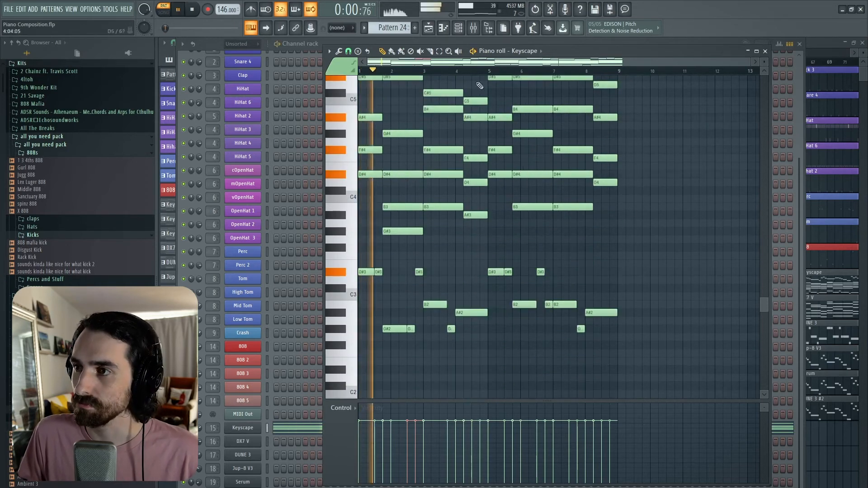
{"action": "scroll", "coordinate": [576, 182], "scroll_direction": "up", "scroll_amount": 12}
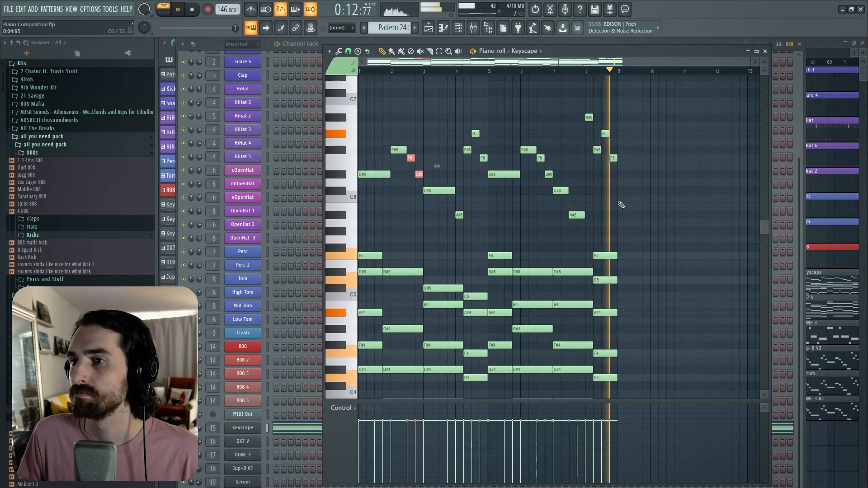
{"action": "key", "text": "space"}
Show the playlist arrangement, switch playback to song mode, and adjust the timeline view
{"action": "left_click", "coordinate": [429, 28]}
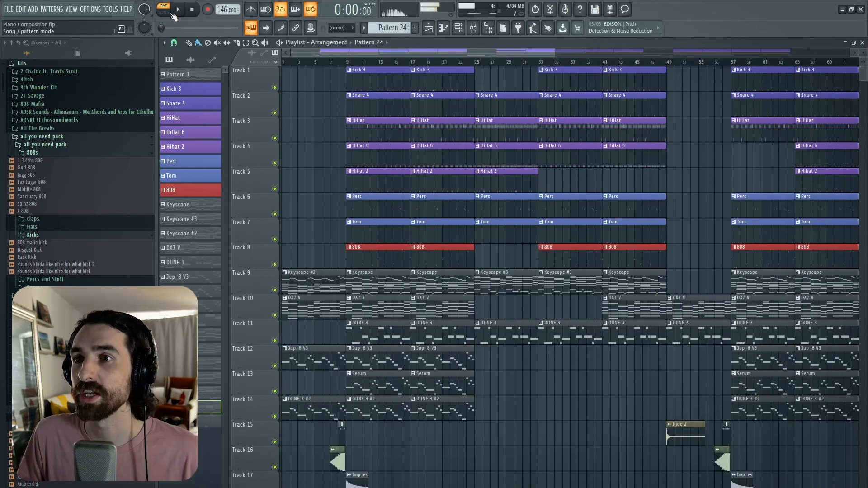
{"action": "left_click", "coordinate": [164, 13]}
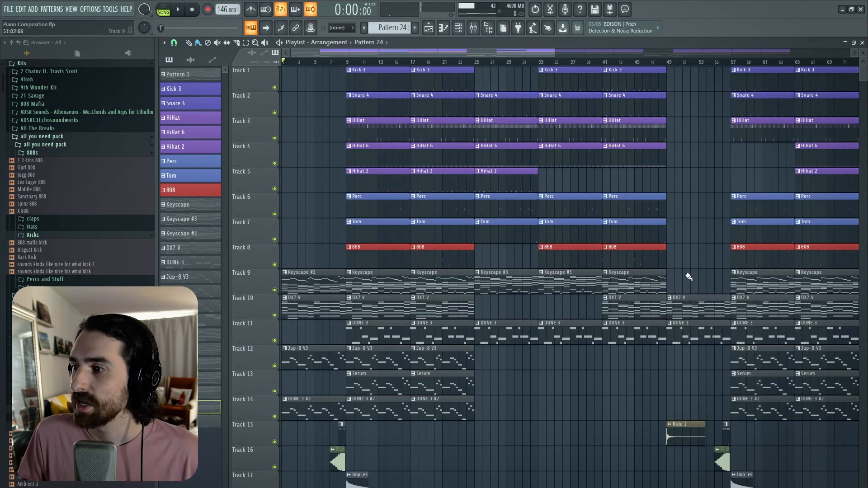
{"action": "mouse_move", "coordinate": [557, 48]}
{"action": "left_mouse_down"}
{"action": "mouse_move", "coordinate": [791, 49]}
{"action": "mouse_move", "coordinate": [548, 51]}
{"action": "left_mouse_up"}
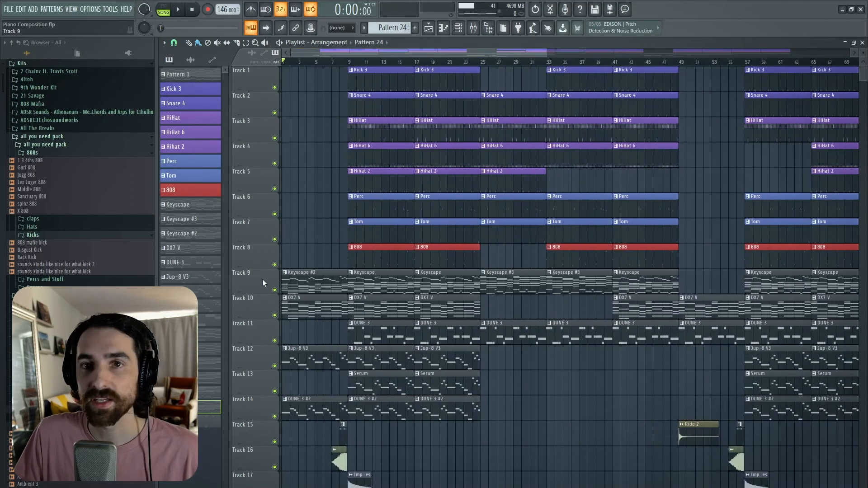
Open the Keyscape #2 clip's notes from track 9, review its chords and melody, and bring up the channel rack
{"action": "double_click", "coordinate": [303, 273]}
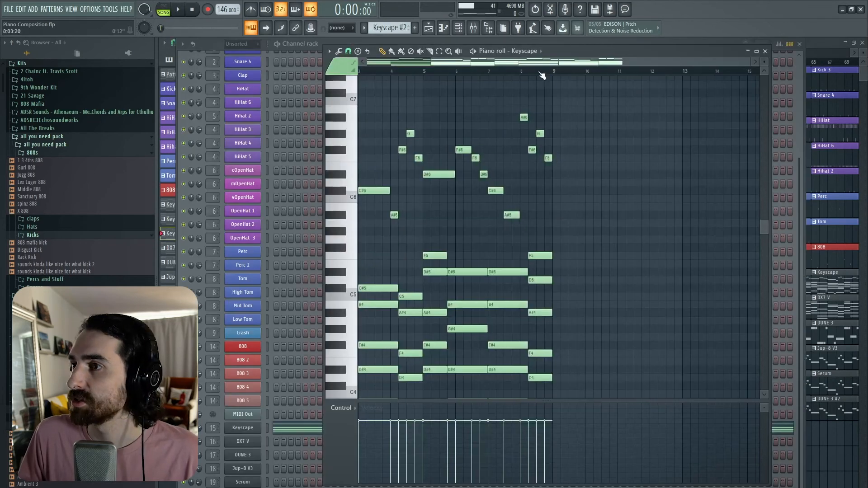
{"action": "left_click_drag", "start_coordinate": [542, 63], "coordinate": [475, 63]}
{"action": "scroll", "coordinate": [441, 278], "scroll_direction": "down", "scroll_amount": 8}
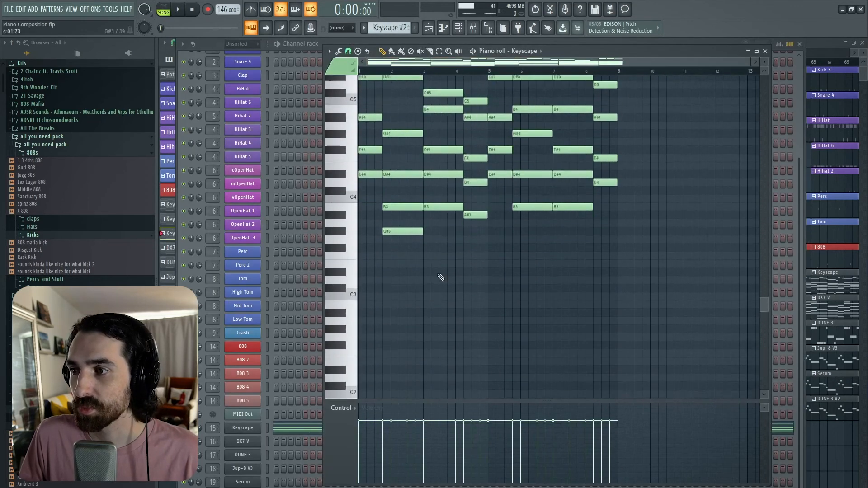
{"action": "scroll", "coordinate": [516, 281], "scroll_direction": "up", "scroll_amount": 5}
{"action": "left_click", "coordinate": [459, 28]}
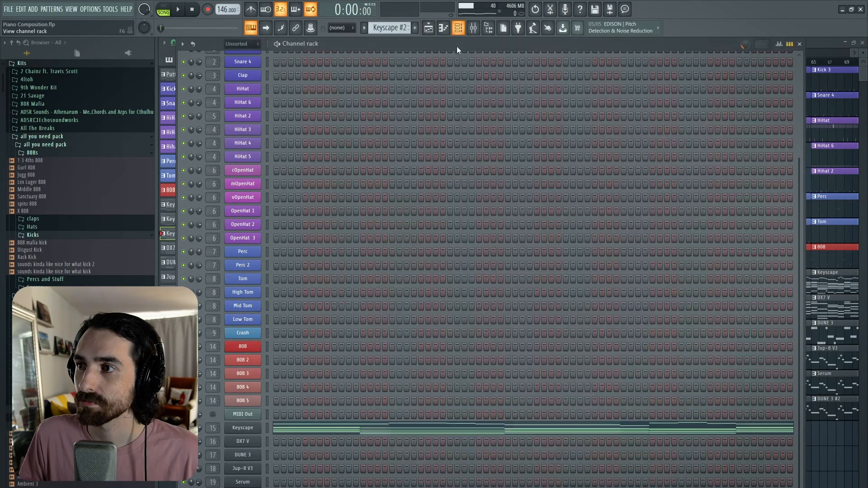
Open the DX7 V clip's notes from track 10, review its chords, and return to the playlist arrangement
{"action": "left_click", "coordinate": [429, 28]}
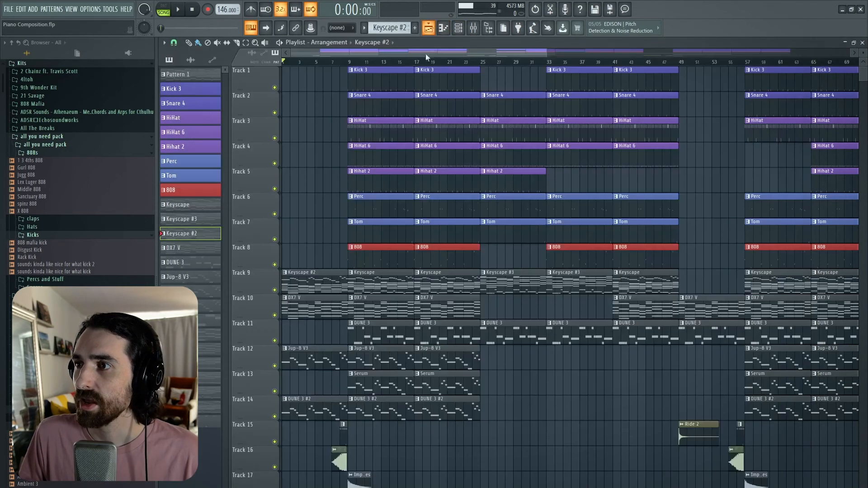
{"action": "double_click", "coordinate": [305, 304]}
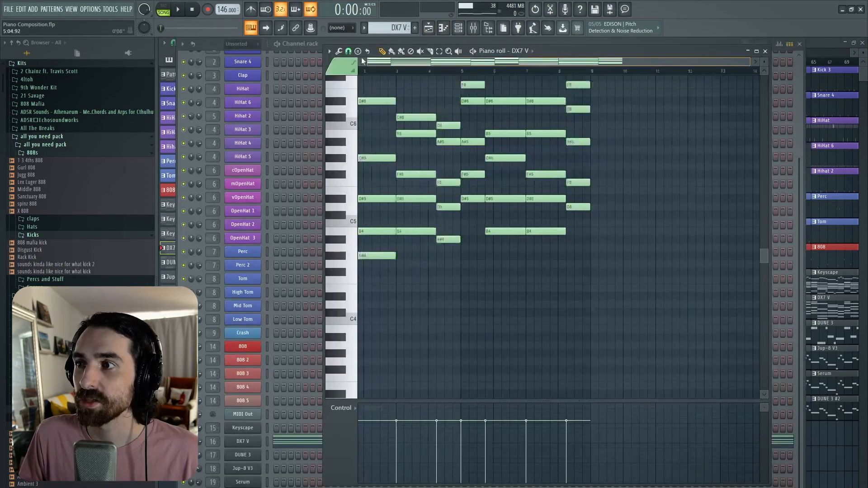
{"action": "scroll", "coordinate": [520, 234], "scroll_direction": "down", "scroll_amount": 2}
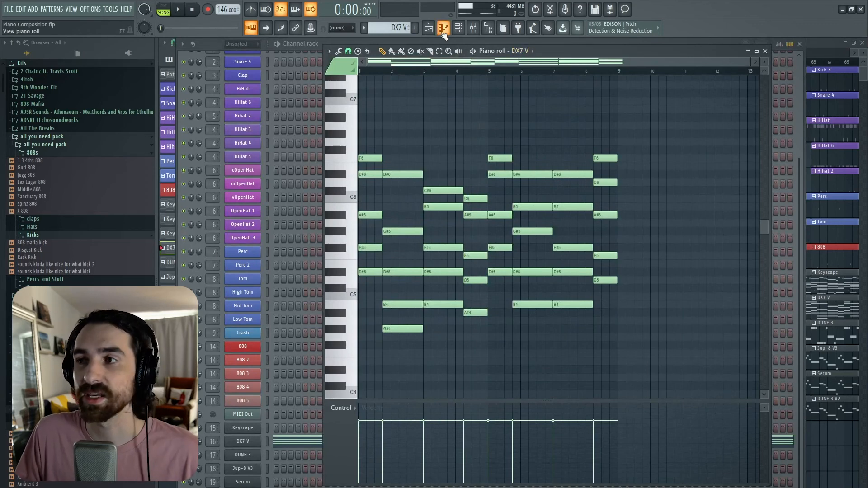
{"action": "left_click", "coordinate": [459, 29]}
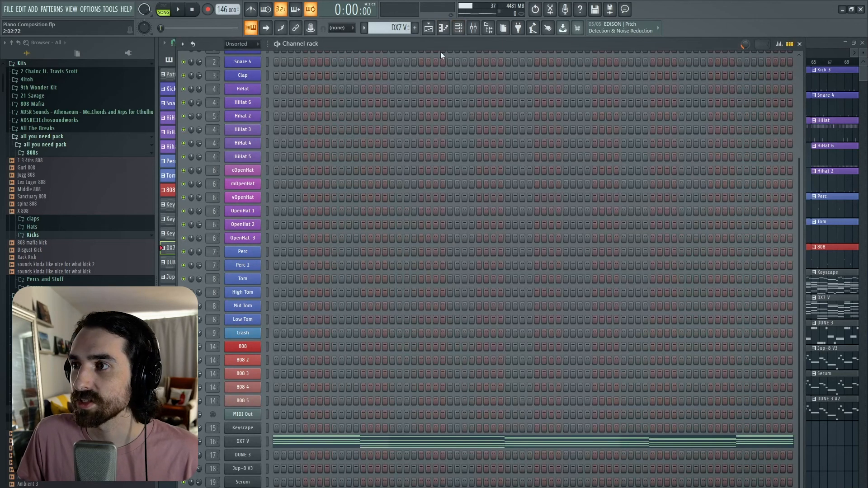
{"action": "left_click", "coordinate": [435, 29]}
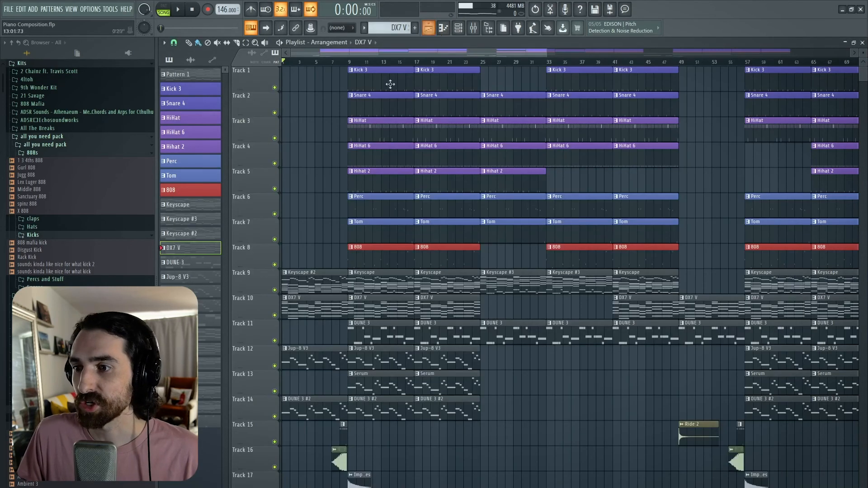
Point out the intro's melodic clips on tracks 9 to 14, play the song from bar 1 to hear them together, and stop playback
{"action": "scroll", "coordinate": [333, 204], "scroll_direction": "down", "scroll_amount": 3}
{"action": "left_click_drag", "start_coordinate": [300, 368], "coordinate": [306, 271]}
{"action": "left_click", "coordinate": [309, 266], "text": "ctrl"}
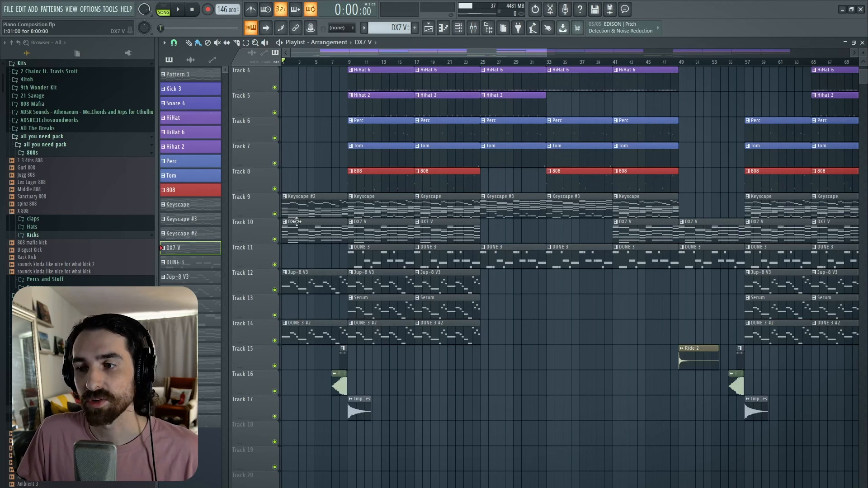
{"action": "key", "text": "space"}
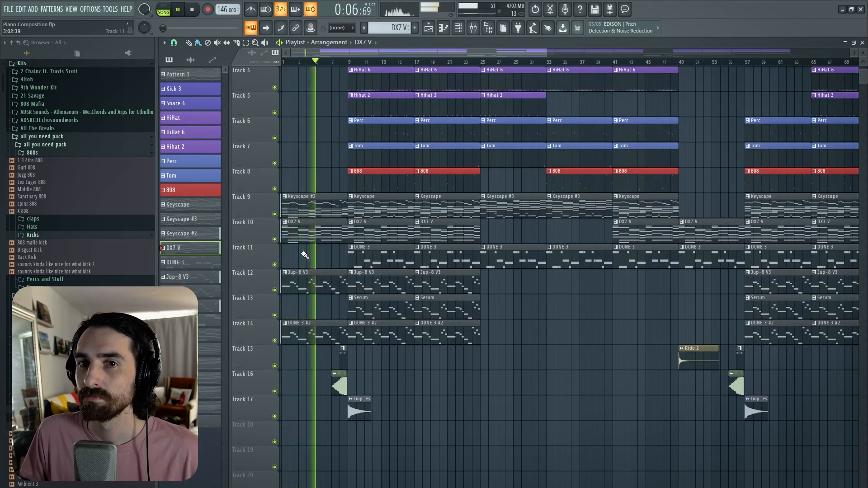
{"action": "key", "text": "space"}
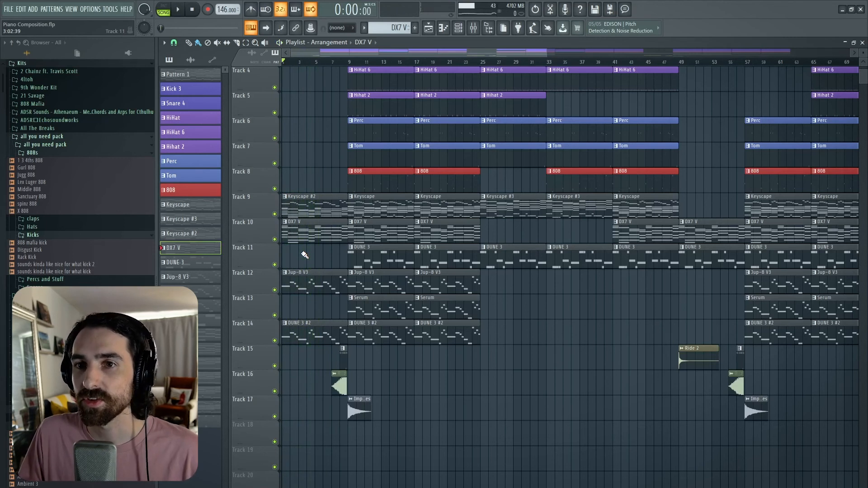
{"action": "left_click_drag", "start_coordinate": [318, 395], "coordinate": [314, 273]}
{"action": "right_click", "coordinate": [314, 267]}
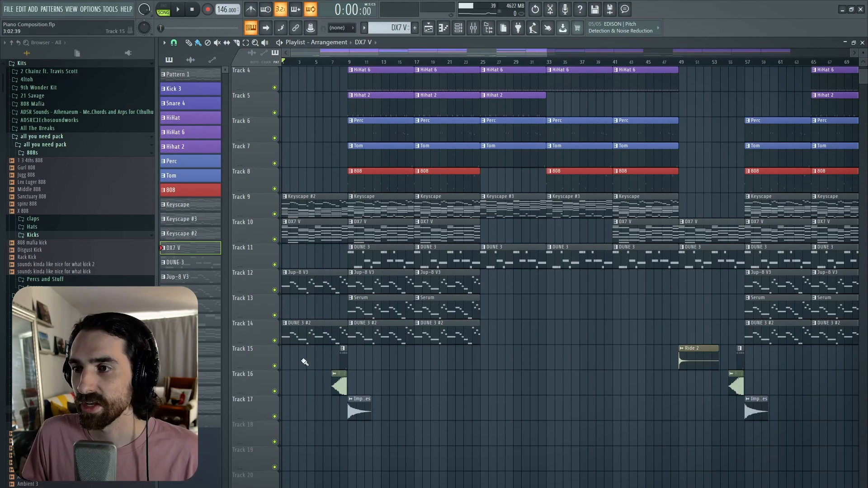
Highlight the DUNE 3 clips on track 11 and the Serum clips on track 13 from bar 9, and move the playhead to bar 9
{"action": "scroll", "coordinate": [486, 396], "scroll_direction": "up", "scroll_amount": 3}
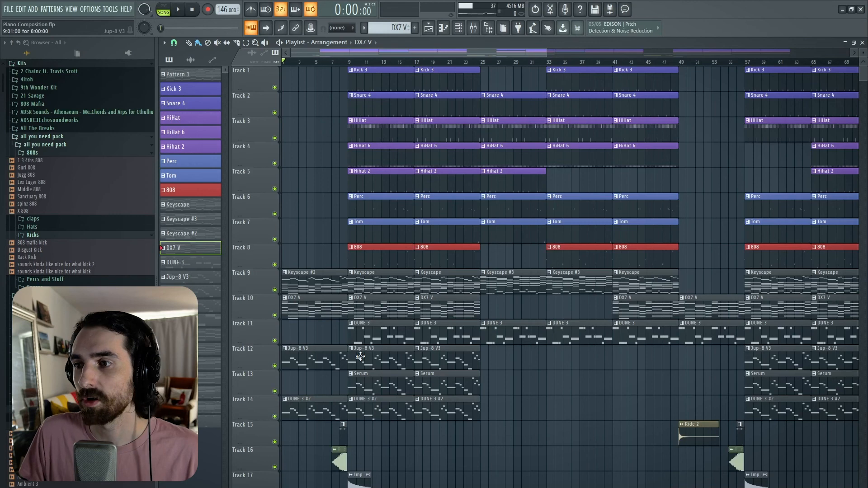
{"action": "scroll", "coordinate": [389, 345], "scroll_direction": "down", "scroll_amount": 4}
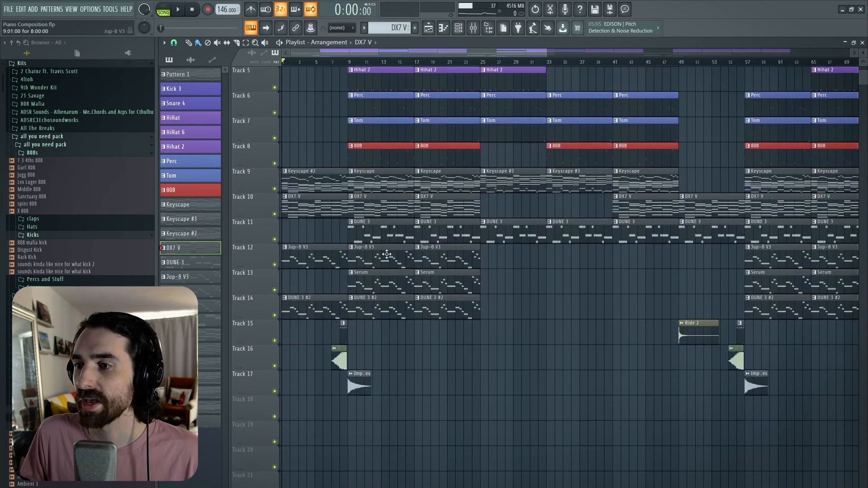
{"action": "left_click_drag", "start_coordinate": [328, 234], "coordinate": [468, 236]}
{"action": "left_click_drag", "start_coordinate": [328, 284], "coordinate": [448, 287]}
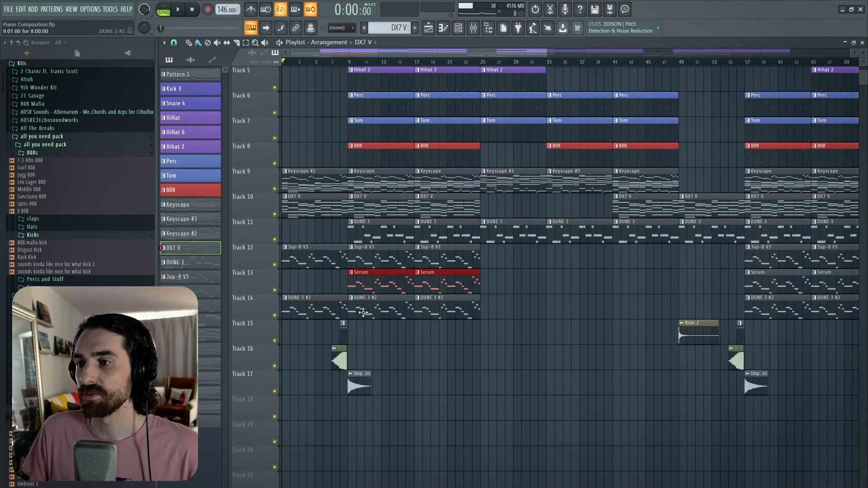
{"action": "scroll", "coordinate": [330, 88], "scroll_direction": "up", "scroll_amount": 4}
{"action": "left_click", "coordinate": [349, 62]}
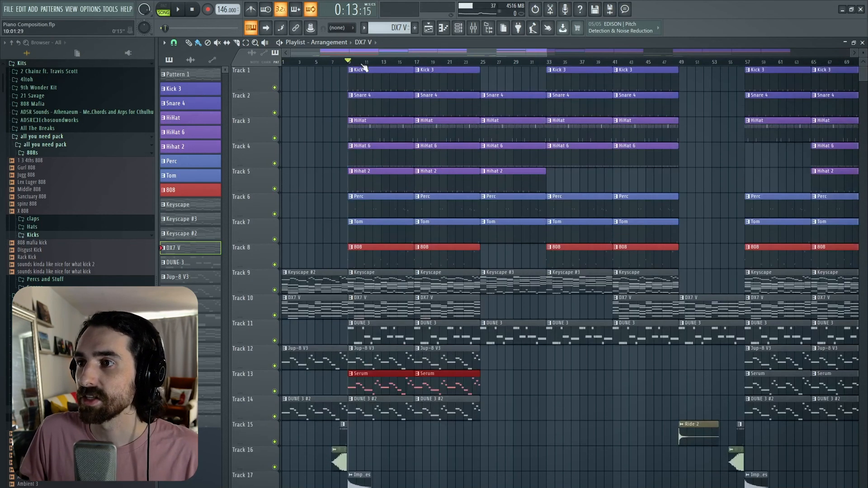